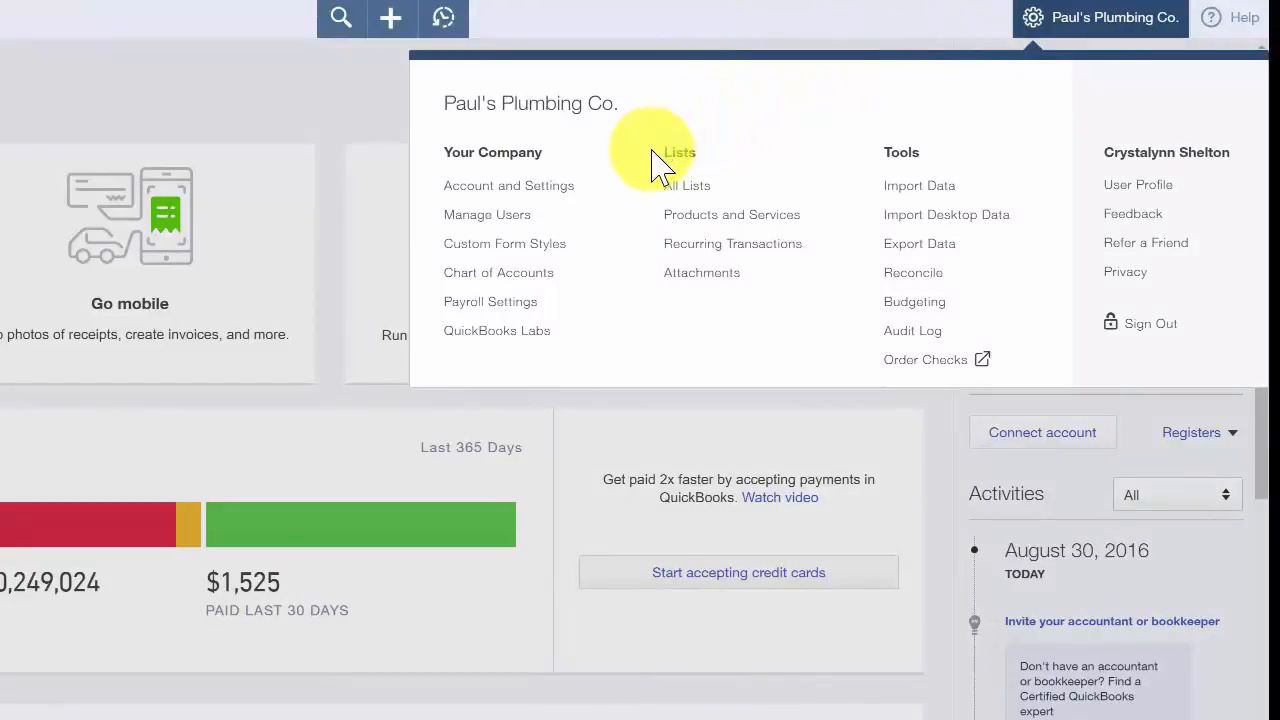
- Start a new item in the Products and Services list and turn on inventory tracking
left_click(677, 214)
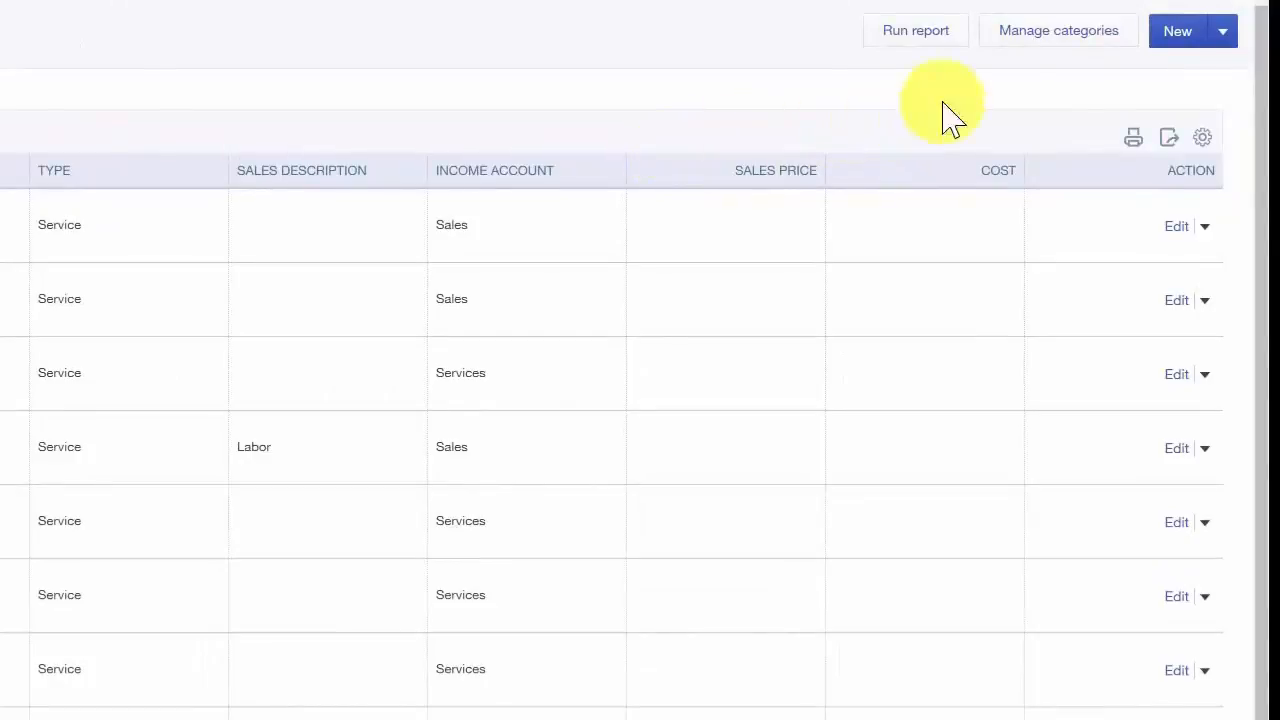
left_click(1178, 31)
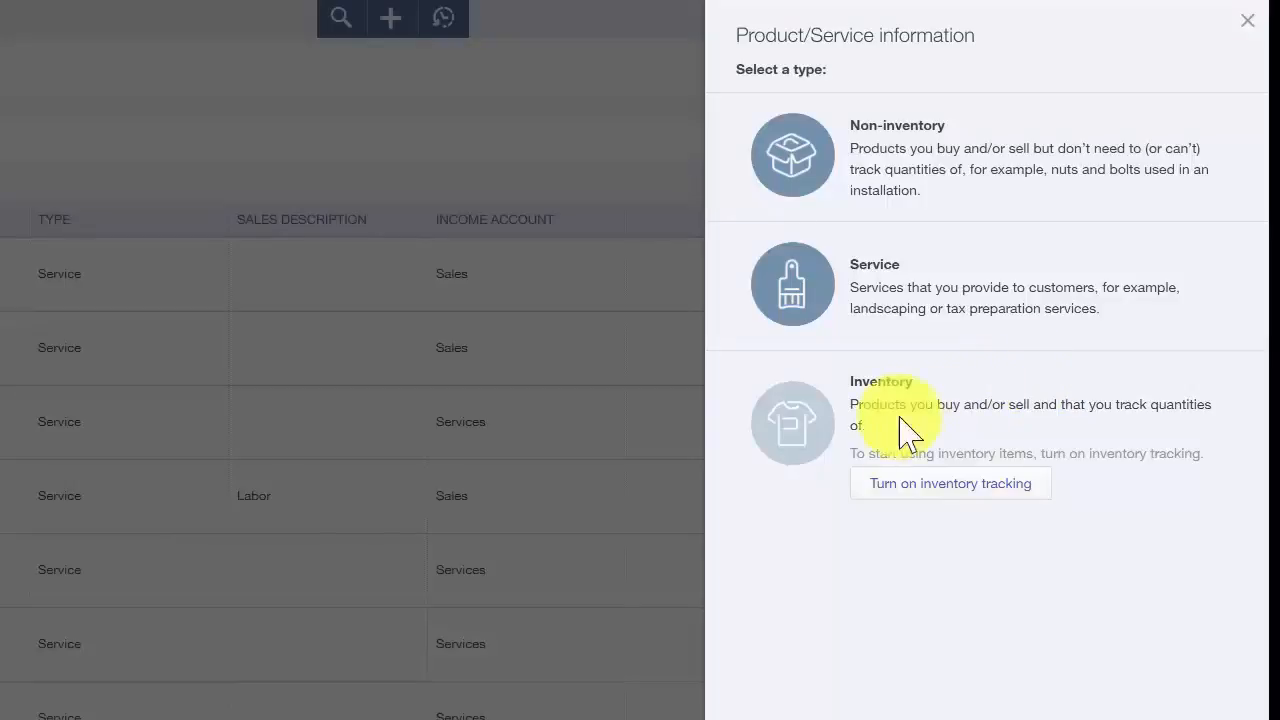
left_click(890, 512)
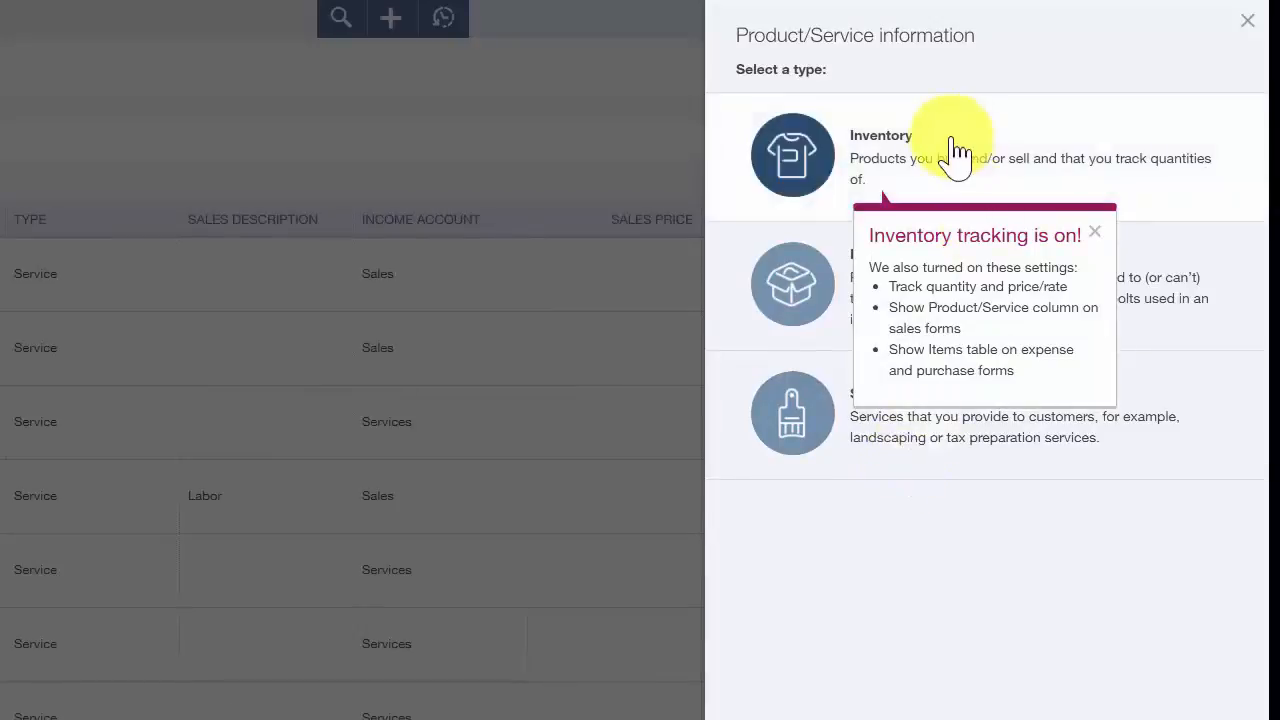
left_click(1094, 231)
- Choose the Inventory type for the new item and name it "Stainless Steel Faucet"
left_click(900, 158)
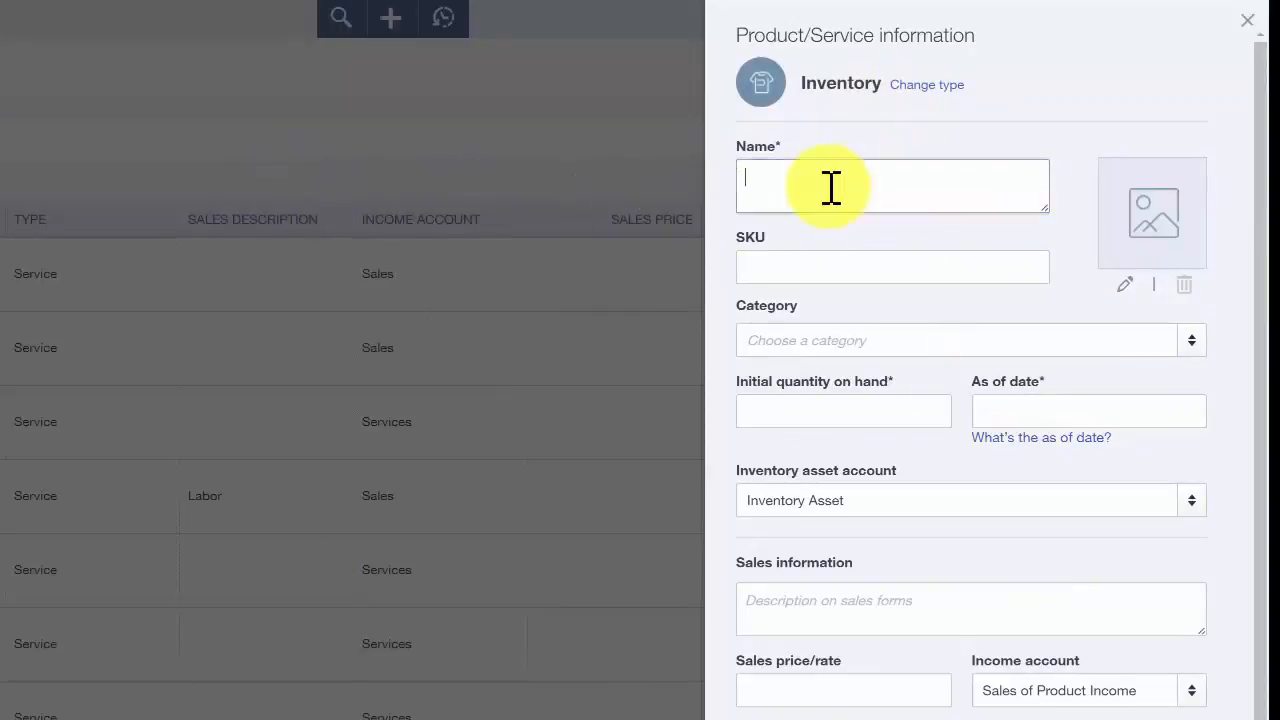
type("Stainless Steel Faucet")
key("Tab")
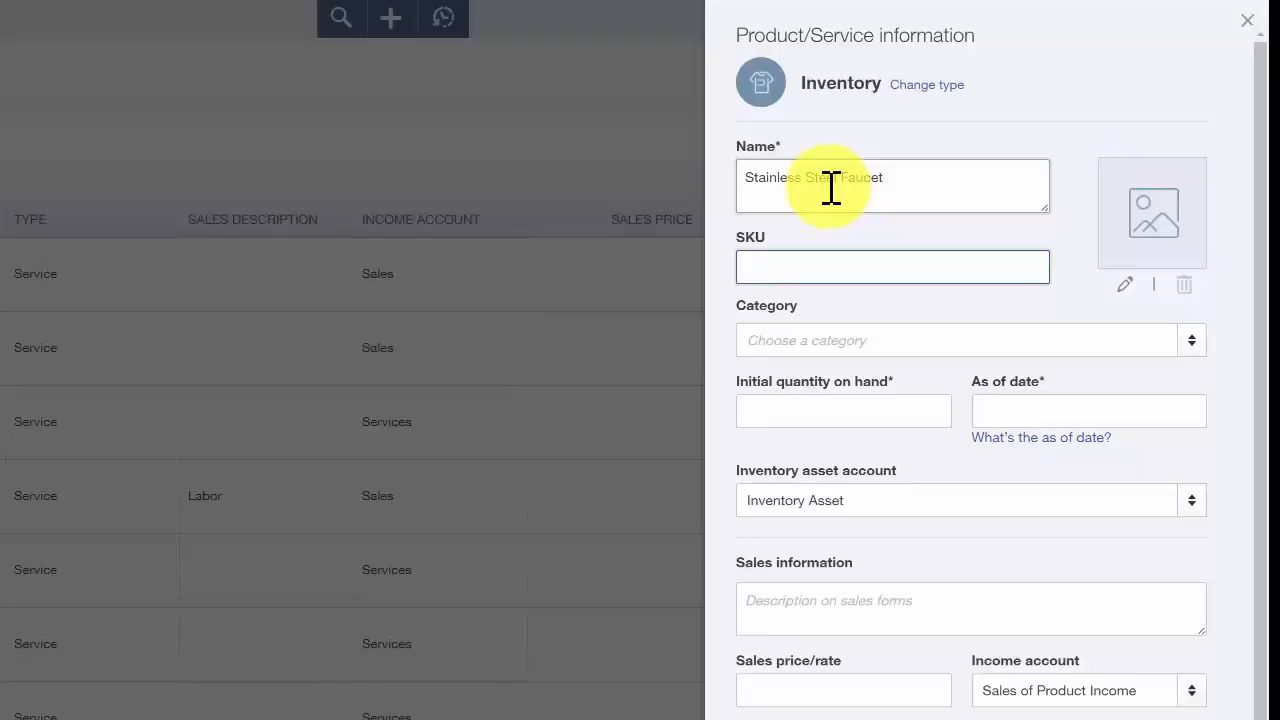
- Set the faucet's initial quantity on hand to 10 with an as-of date of 08/30/2016
left_click(840, 341)
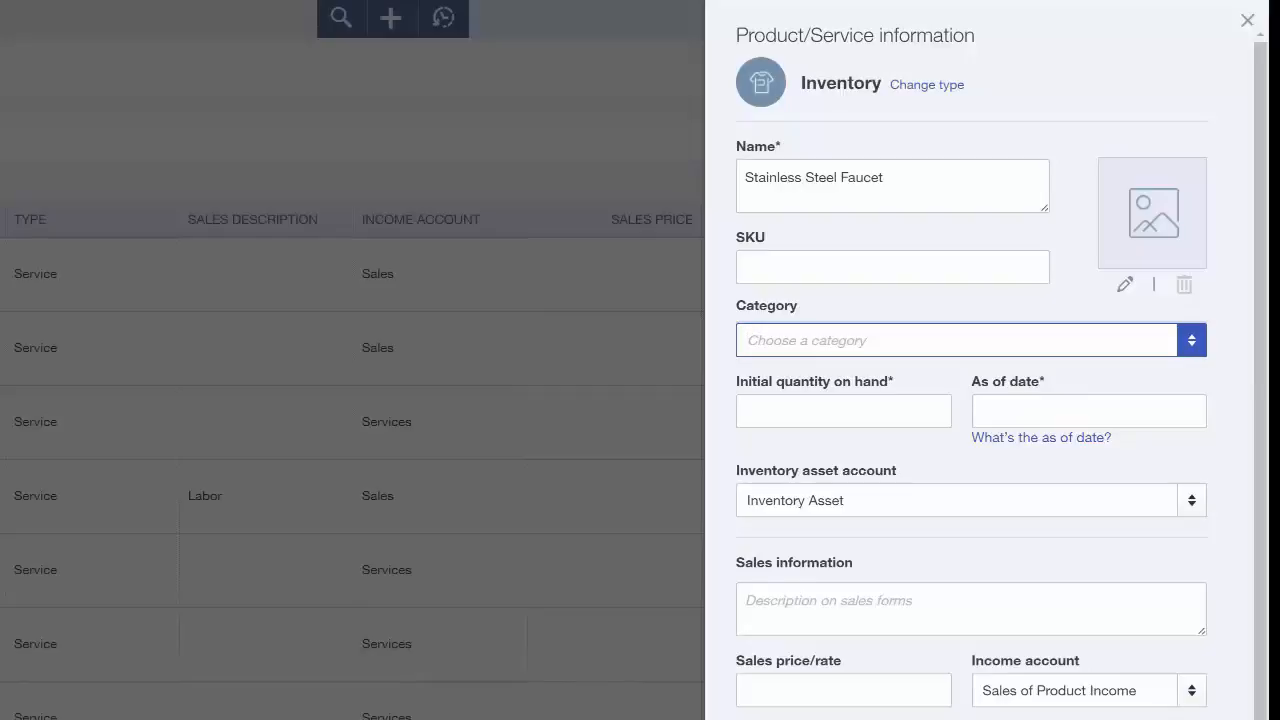
left_click(821, 408)
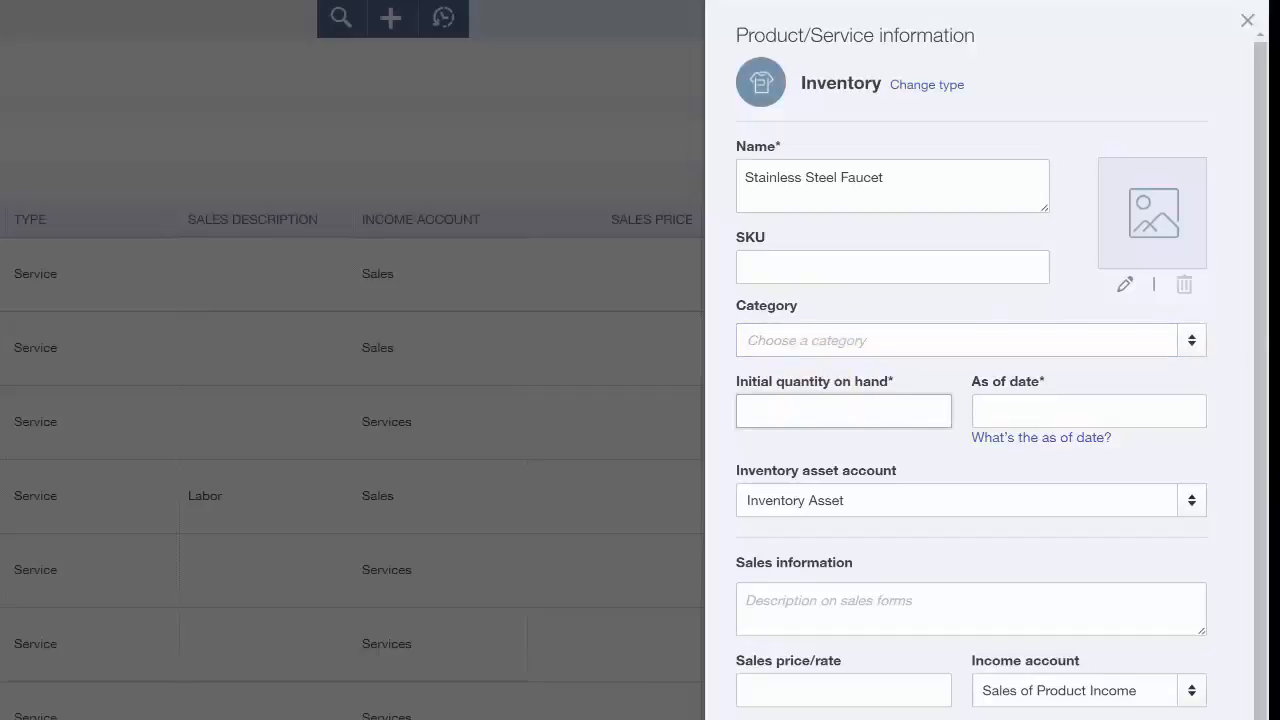
type("10")
key("Tab")
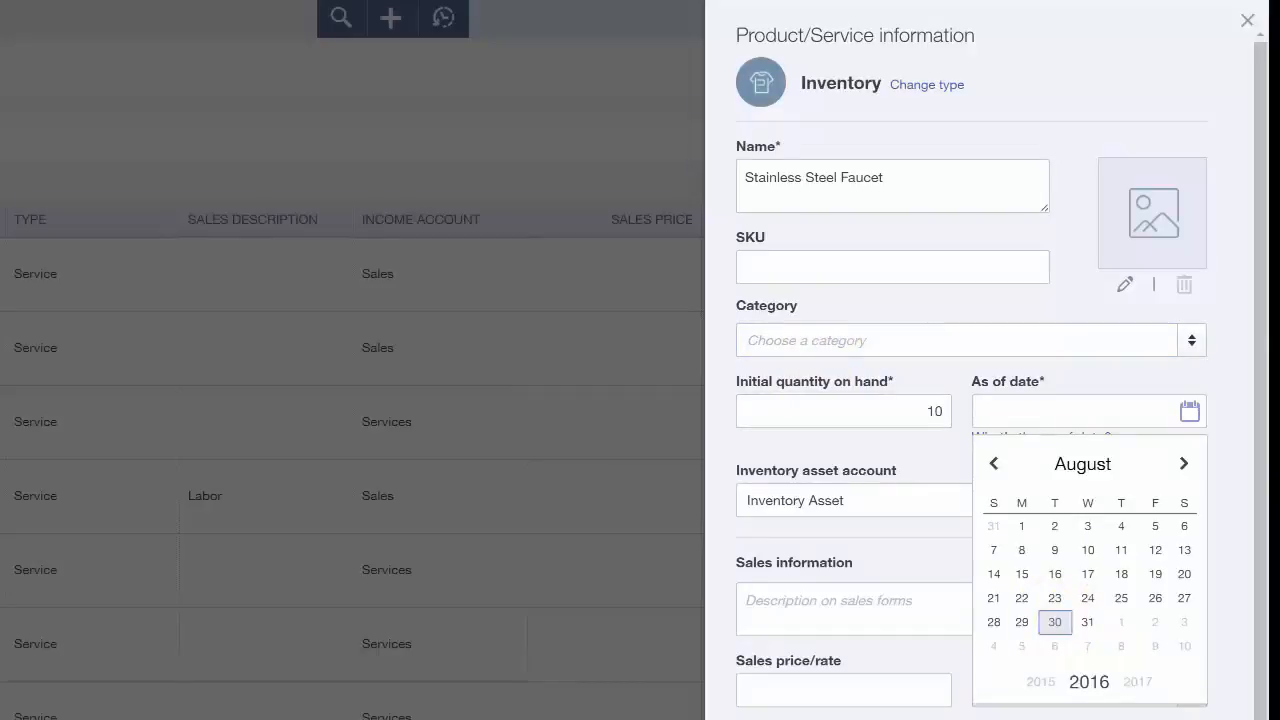
left_click(1054, 617)
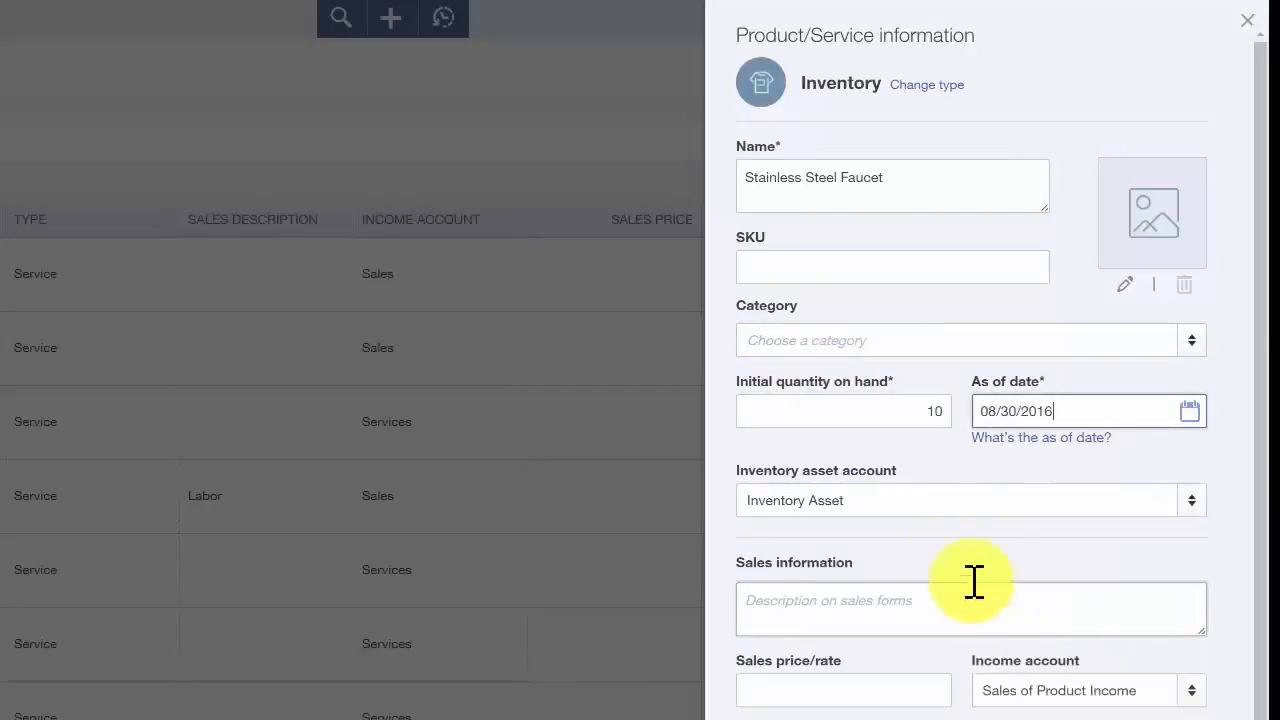
- Copy the item name "Stainless Steel Faucet" into the description for sales forms
left_click(972, 495)
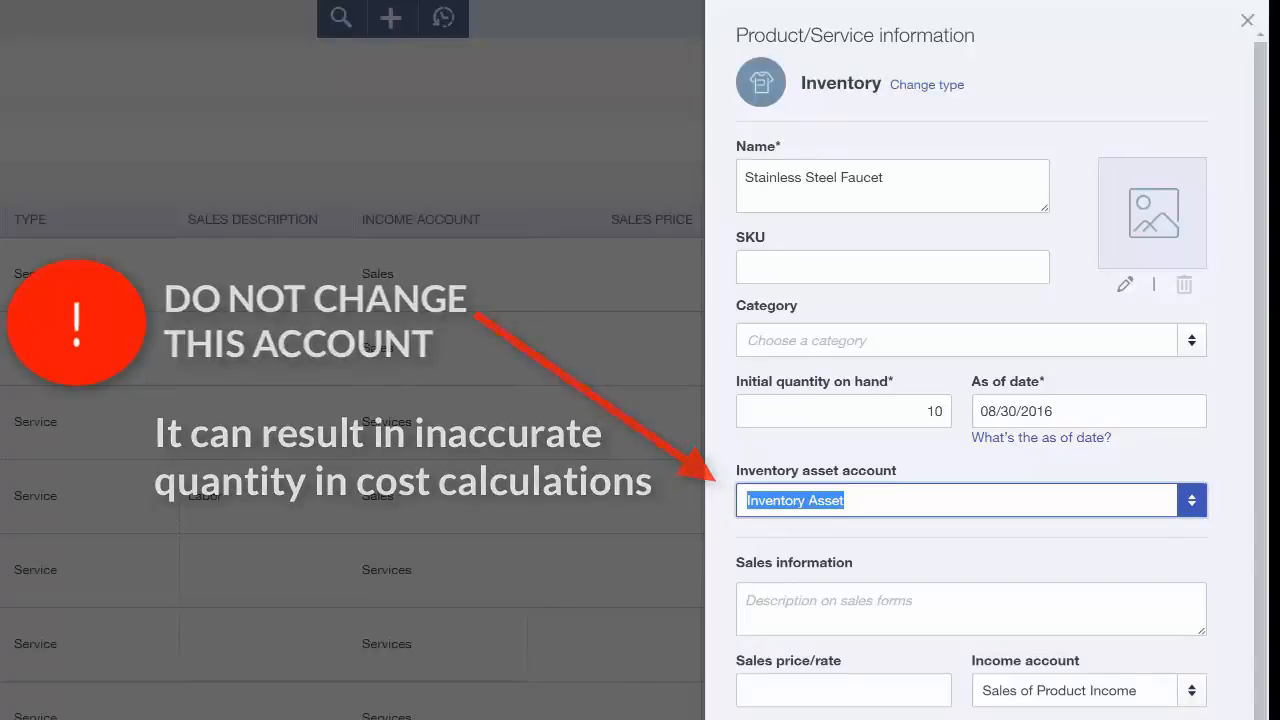
left_click(877, 605)
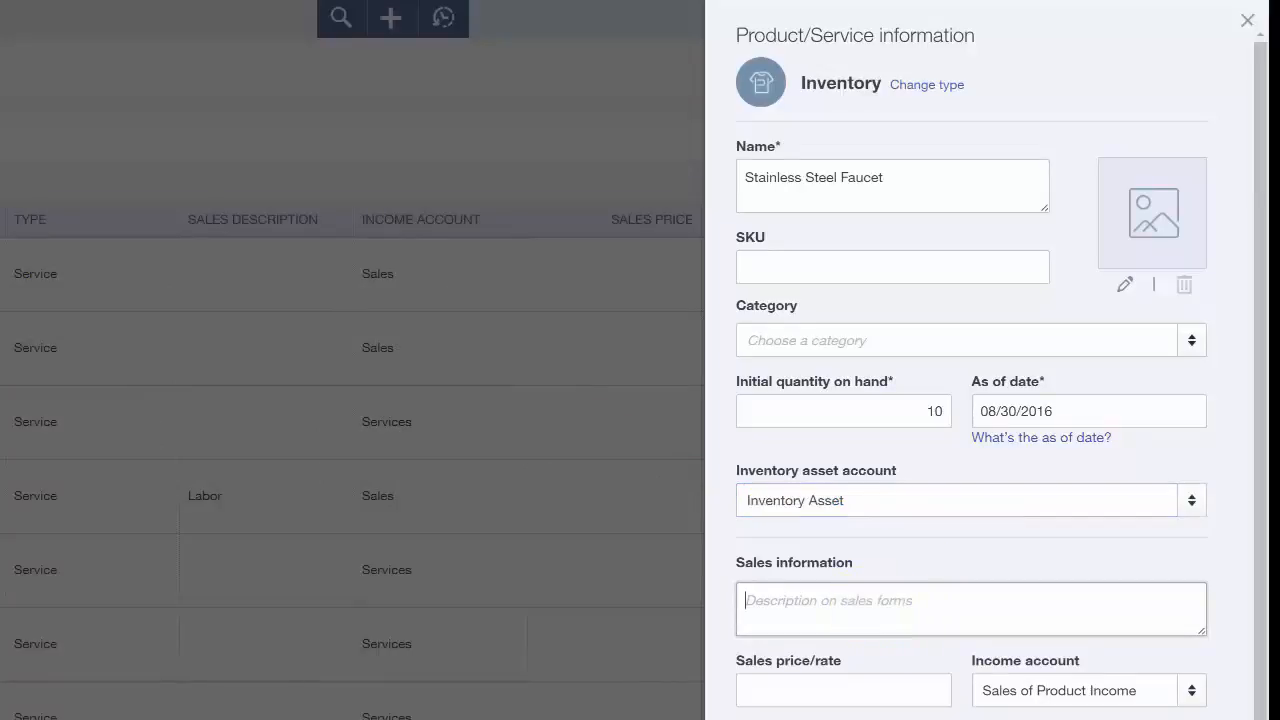
left_click(920, 185)
left_click_drag(886, 178, 680, 177)
key("ctrl+c")
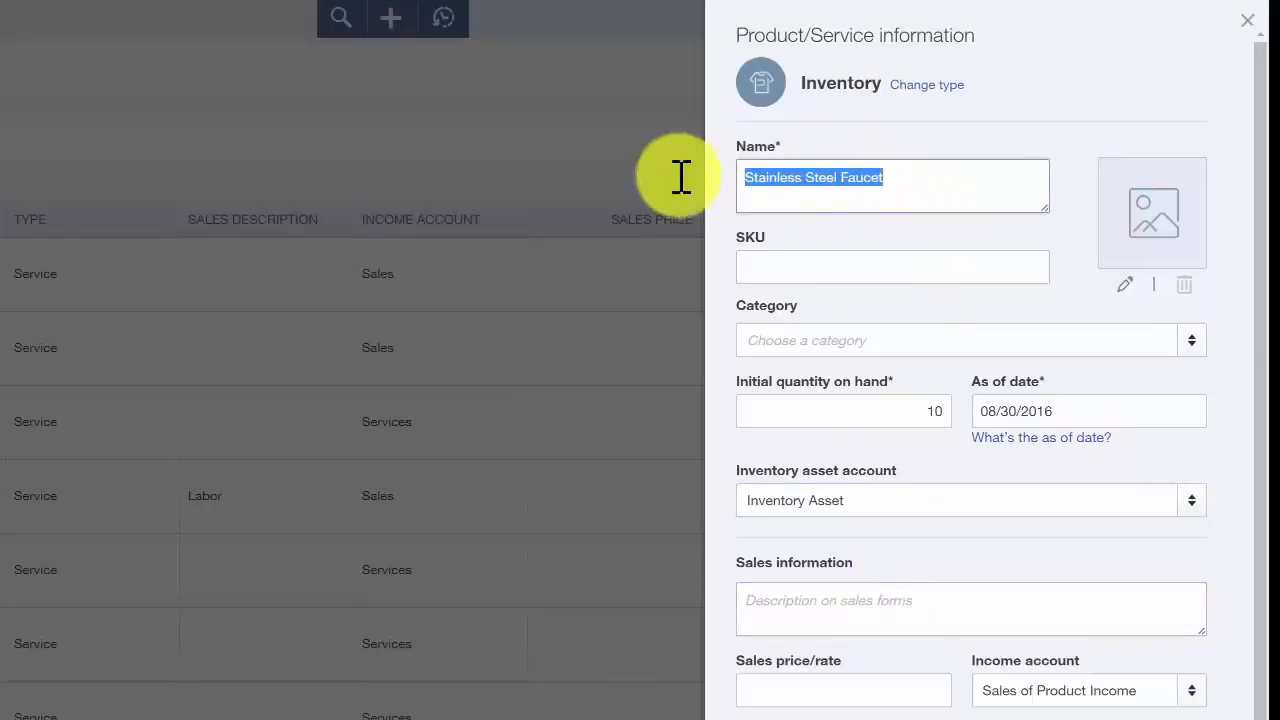
left_click(866, 597)
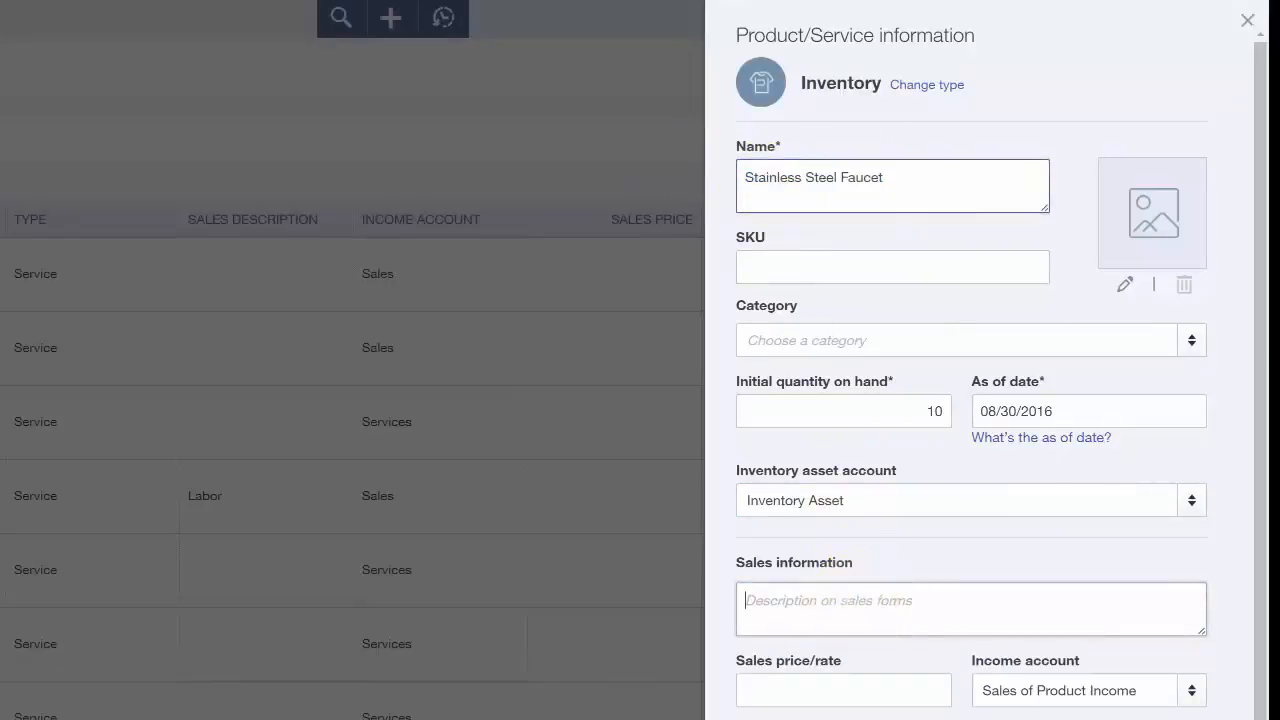
key("ctrl+v")
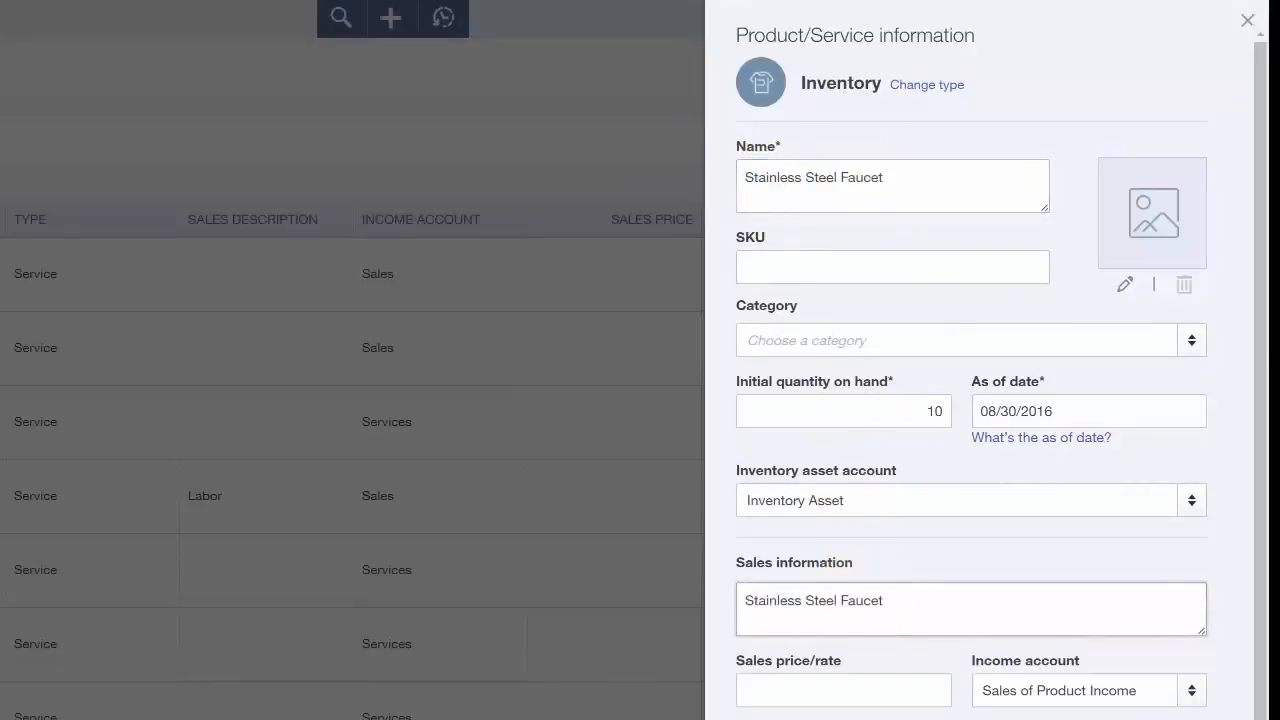
- Set the sales price to 200.00 and check the income account choices, keeping Sales of Product Income
left_click(846, 680)
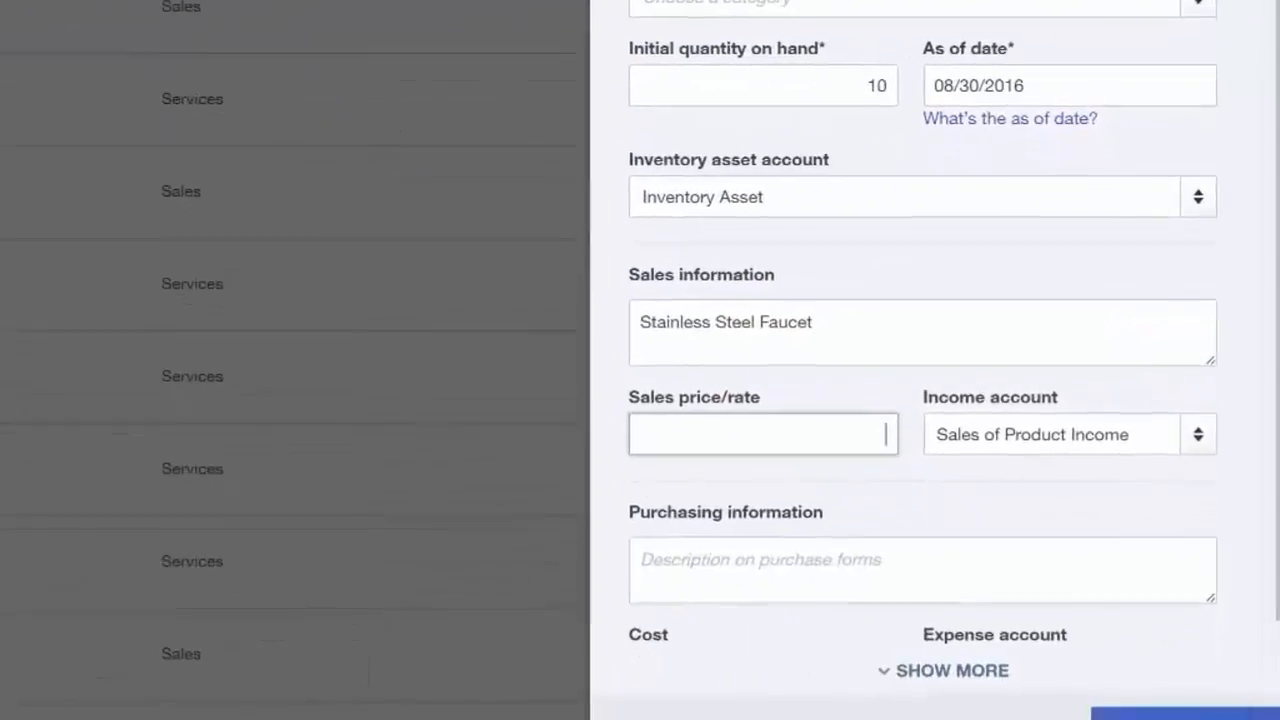
type("200")
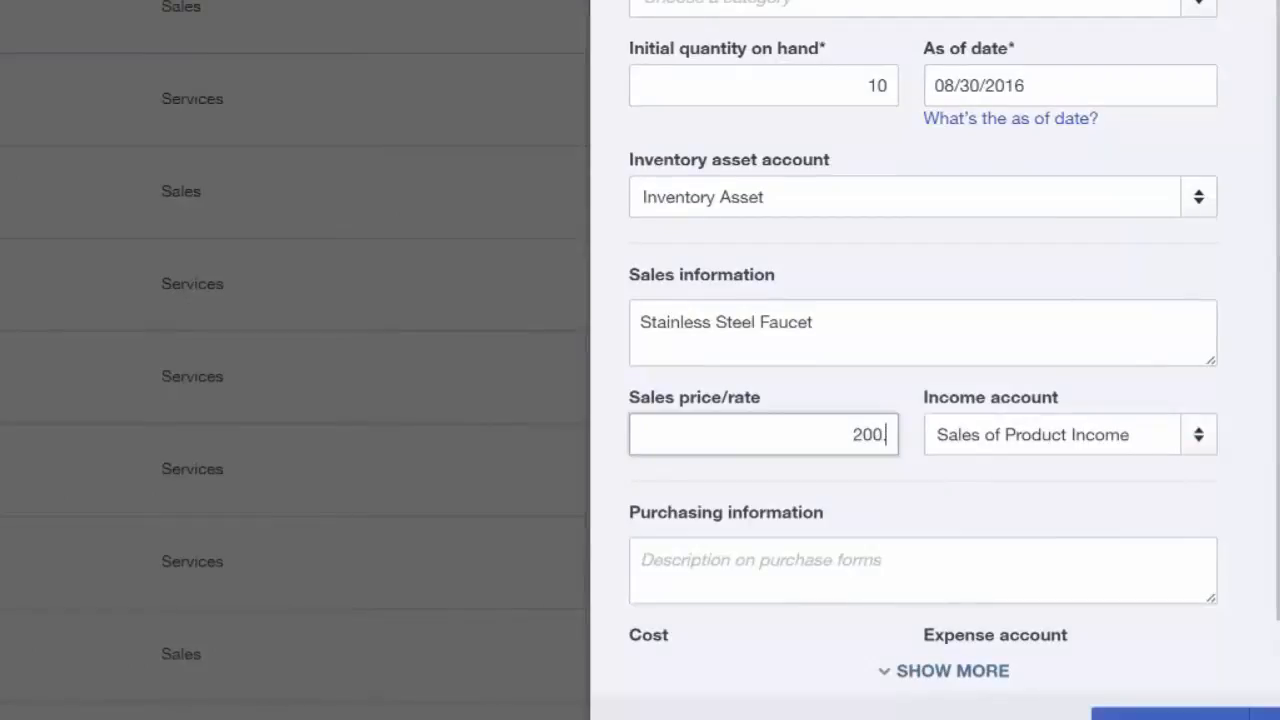
key("Tab")
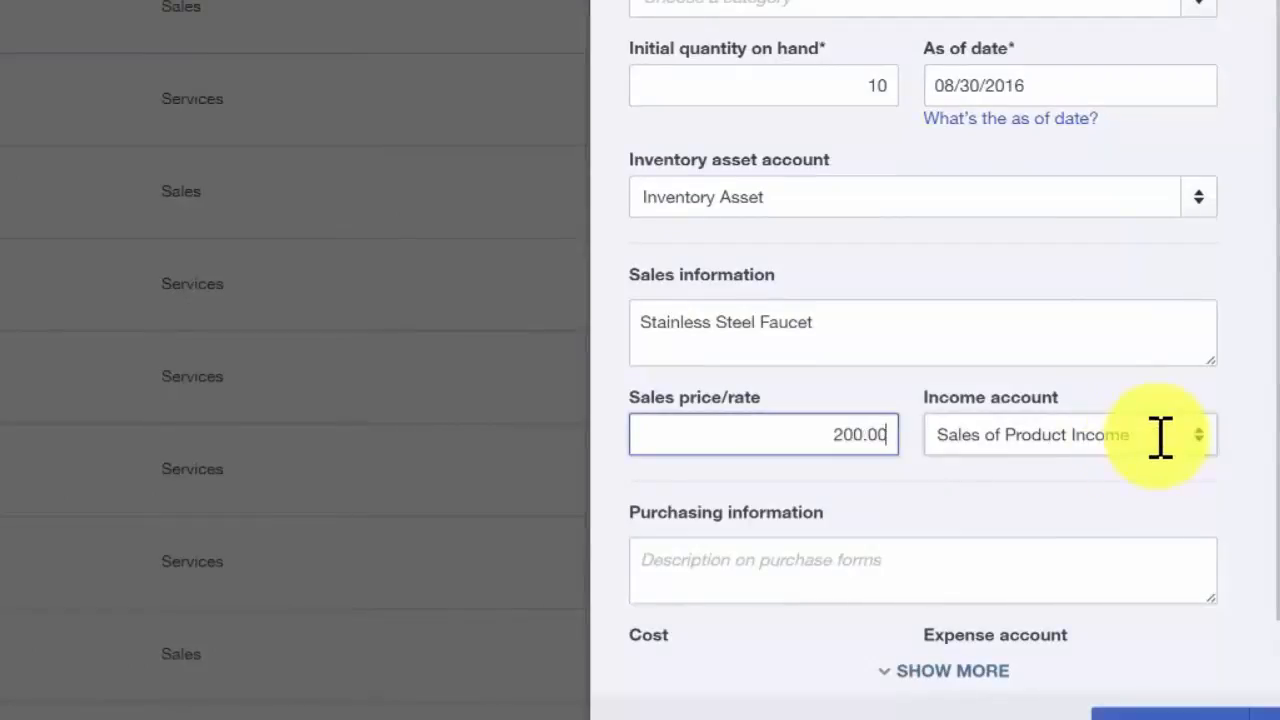
left_click(1160, 436)
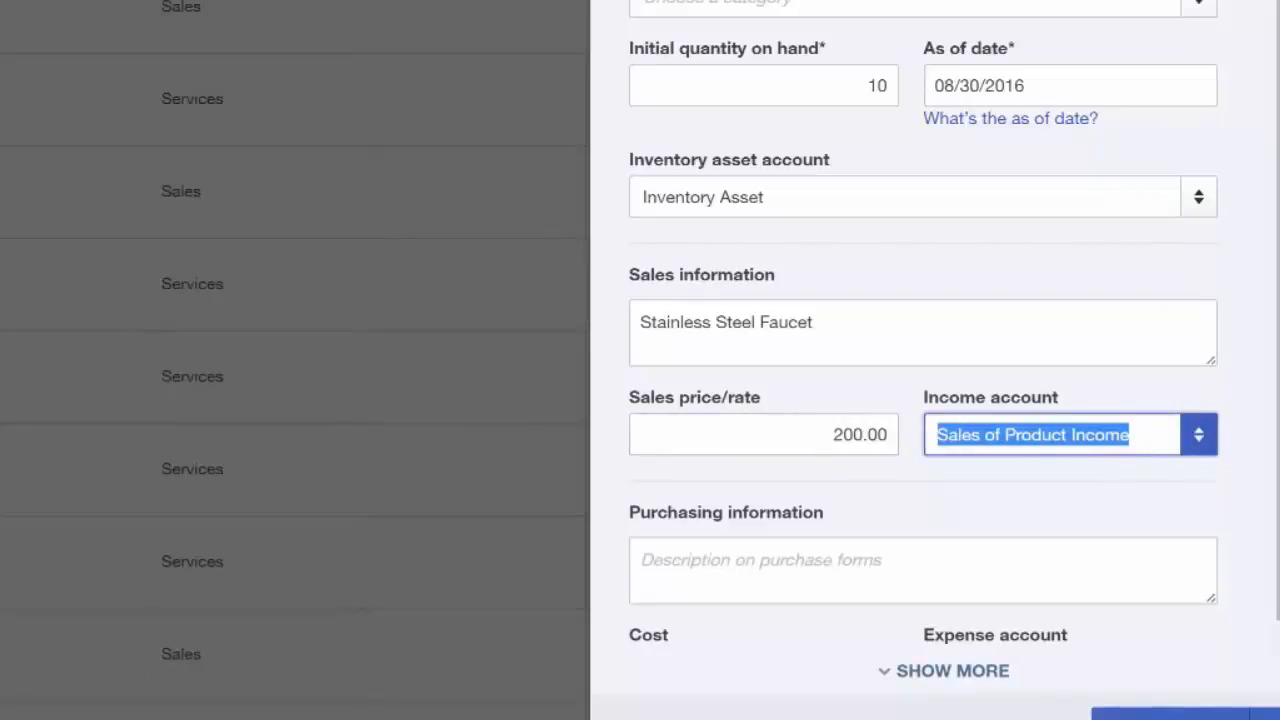
left_click(1199, 436)
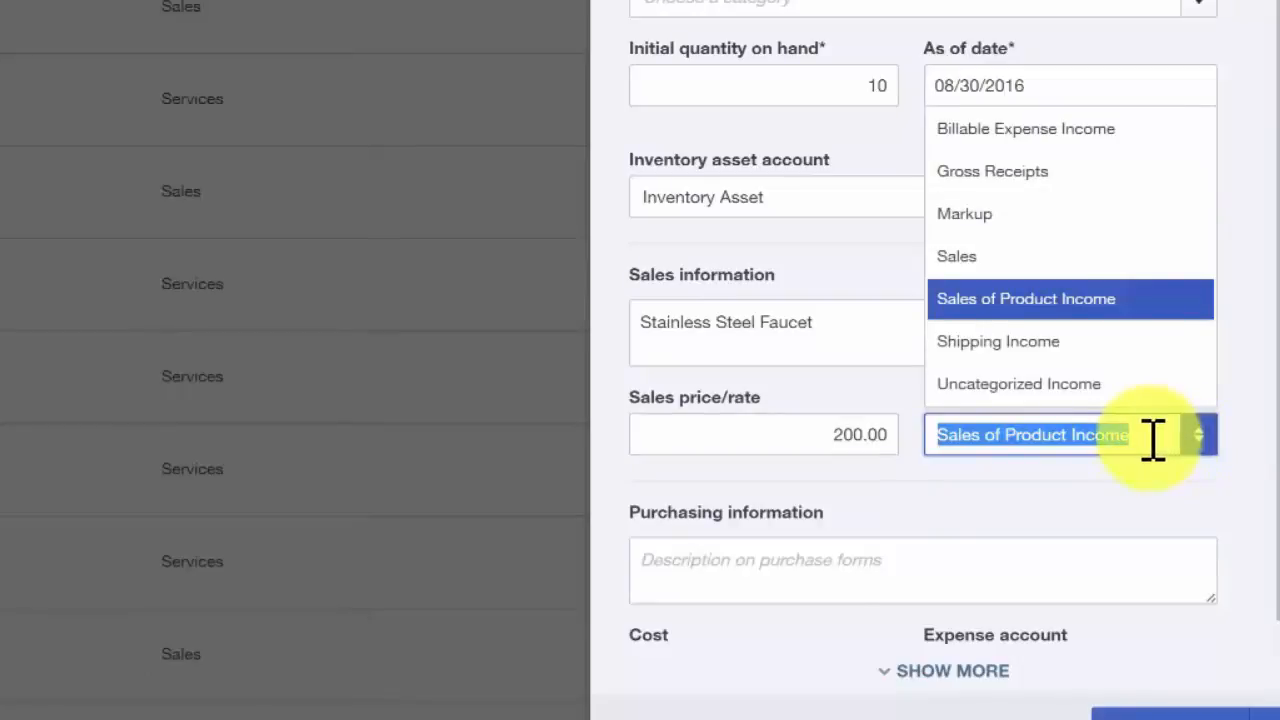
- Copy the sales description "Stainless Steel Faucet" into the description for purchase forms
left_click(729, 566)
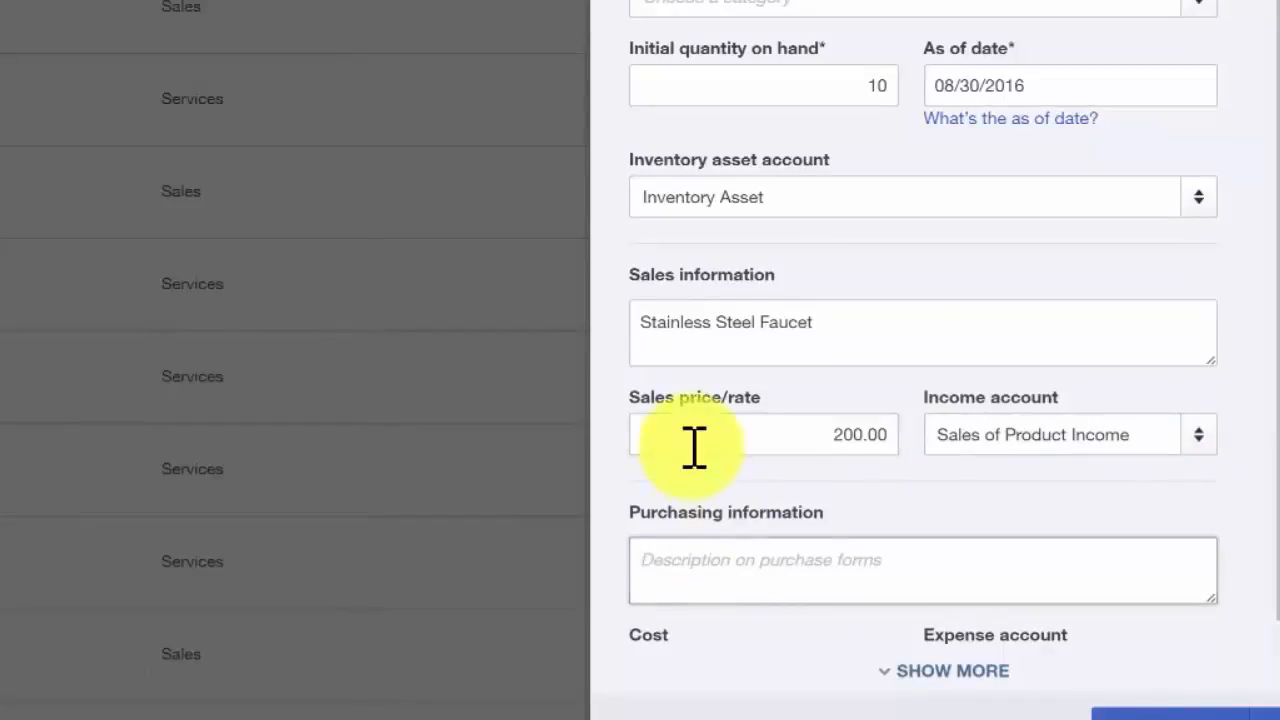
left_click_drag(826, 334, 603, 323)
key("ctrl+c")
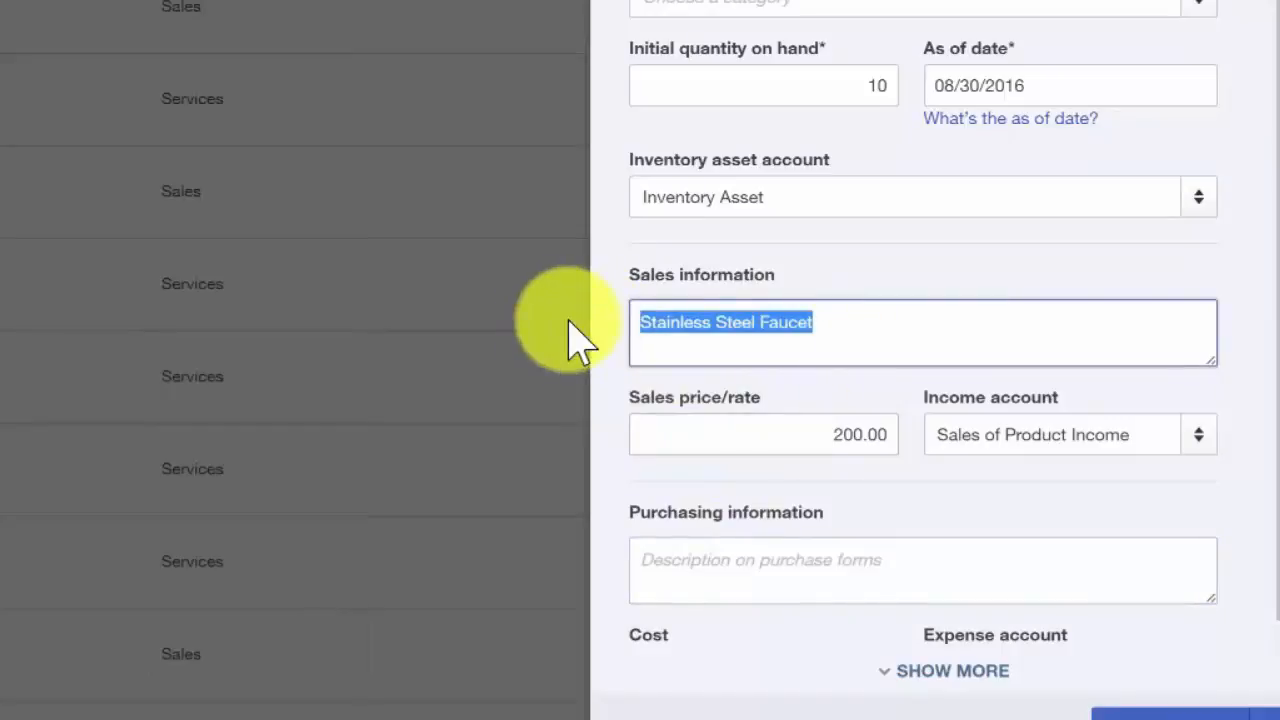
left_click(714, 557)
key("ctrl+v")
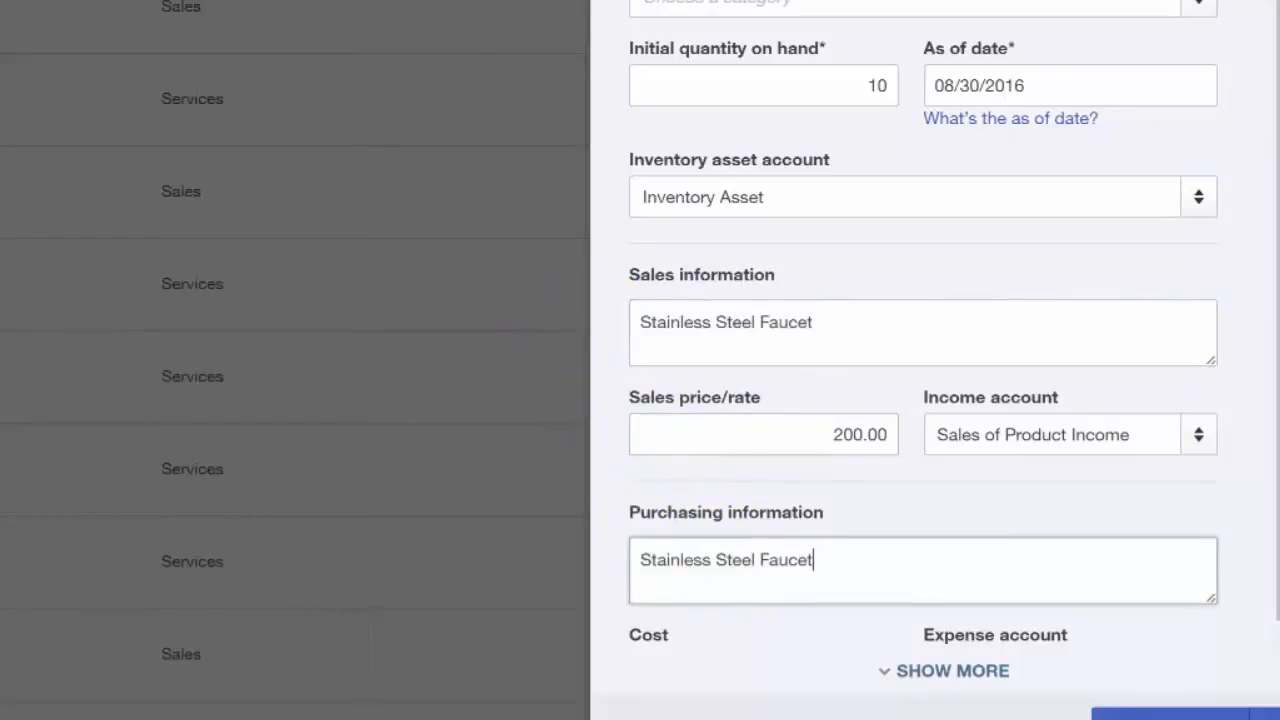
- Set the cost to 100.00, keep Cost of Goods Sold as the expense account, and save the inventory item
scroll(714, 557, "down", 1)
left_click(724, 630)
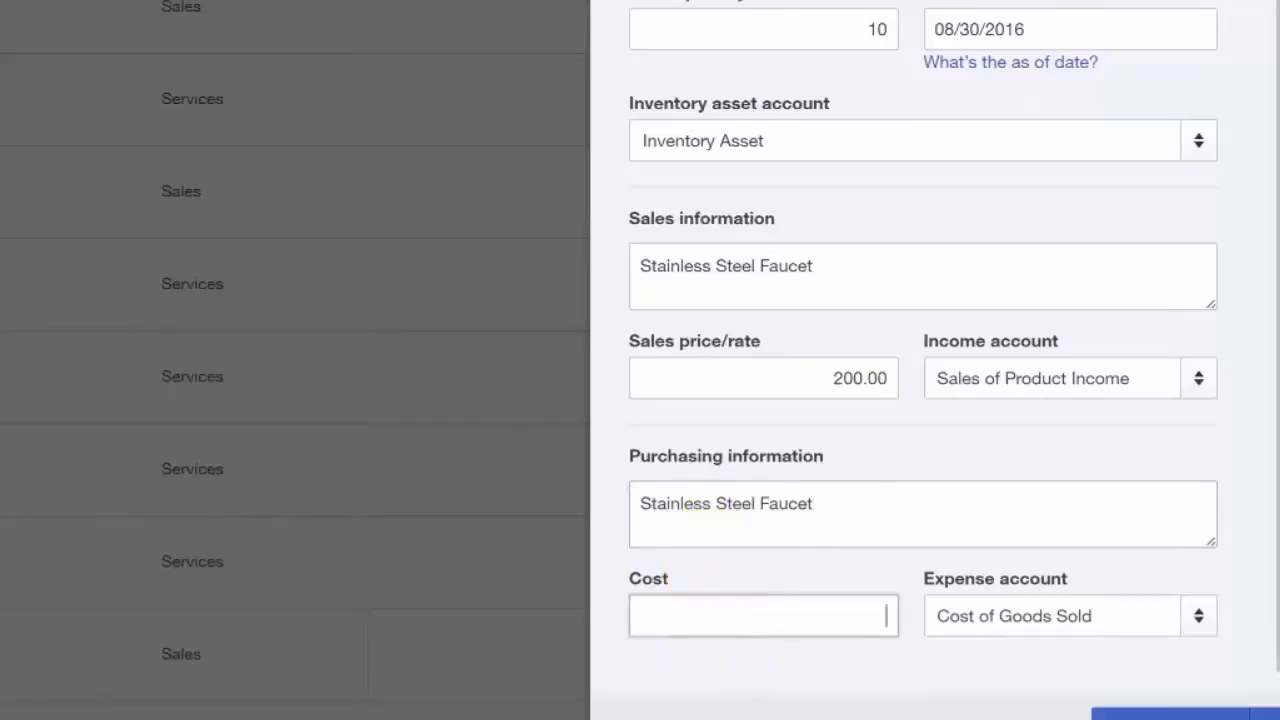
type("100.00")
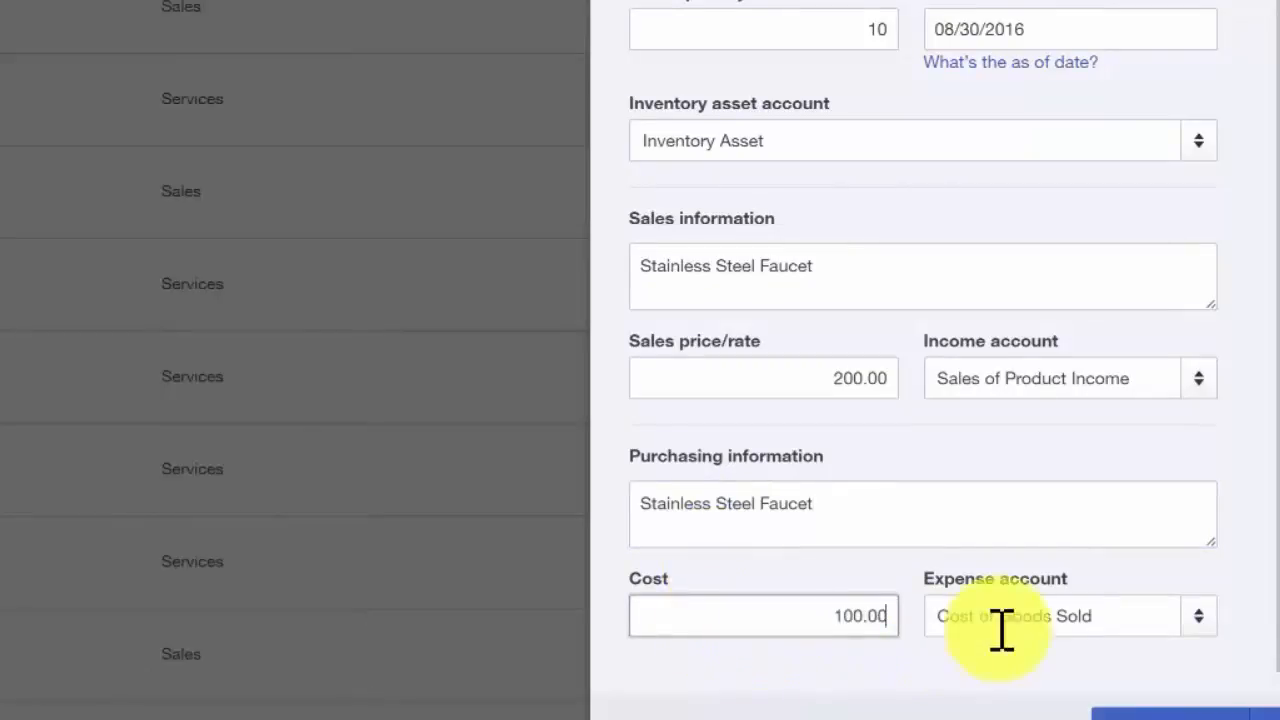
key("Tab")
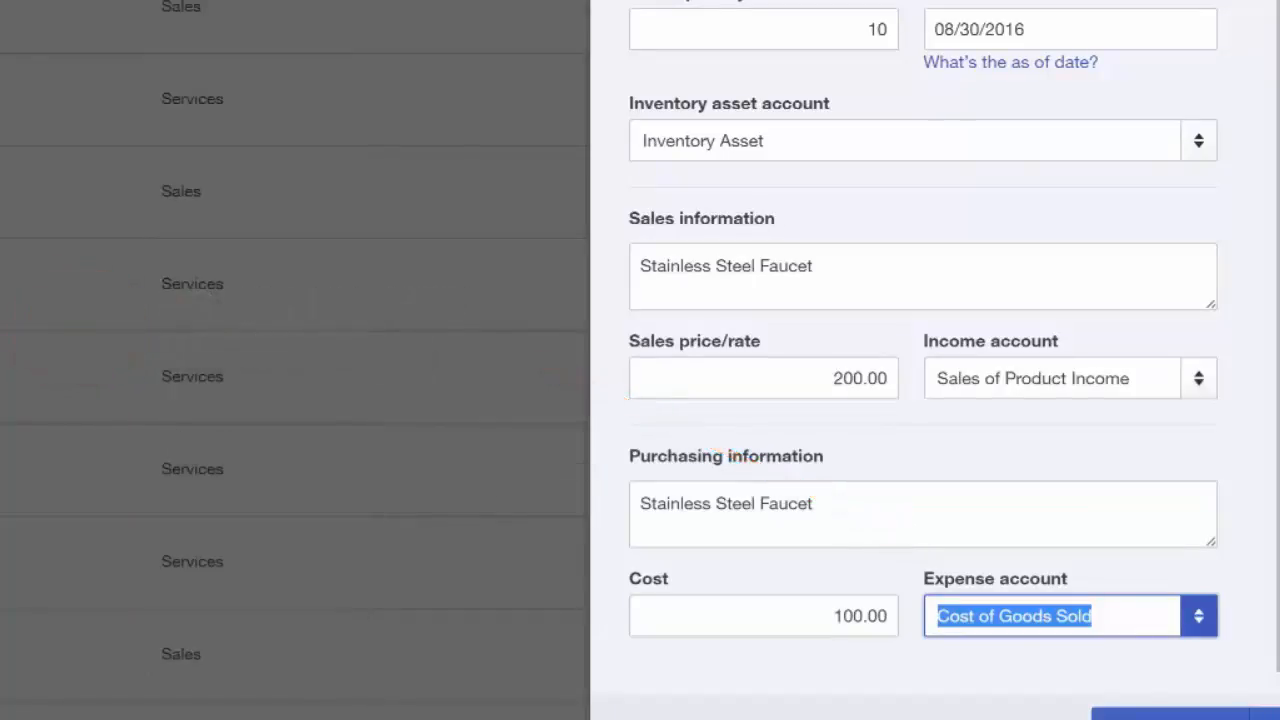
left_click(1094, 616)
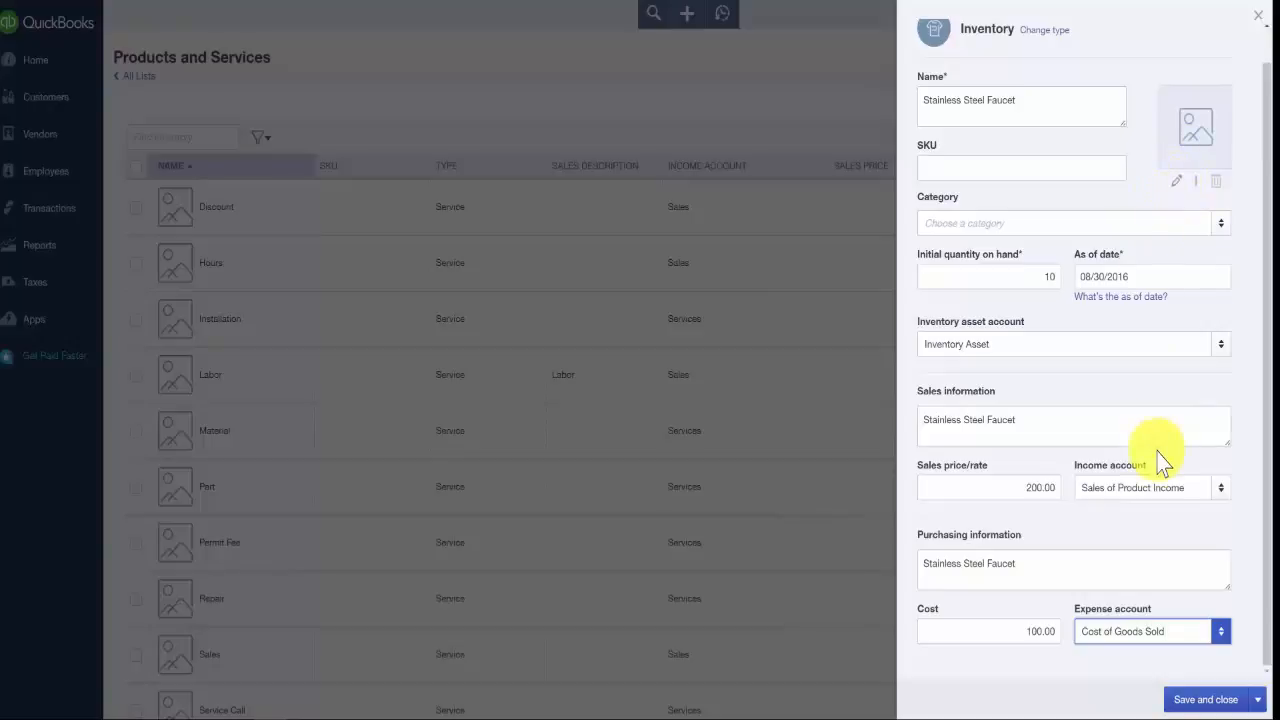
left_click(1227, 706)
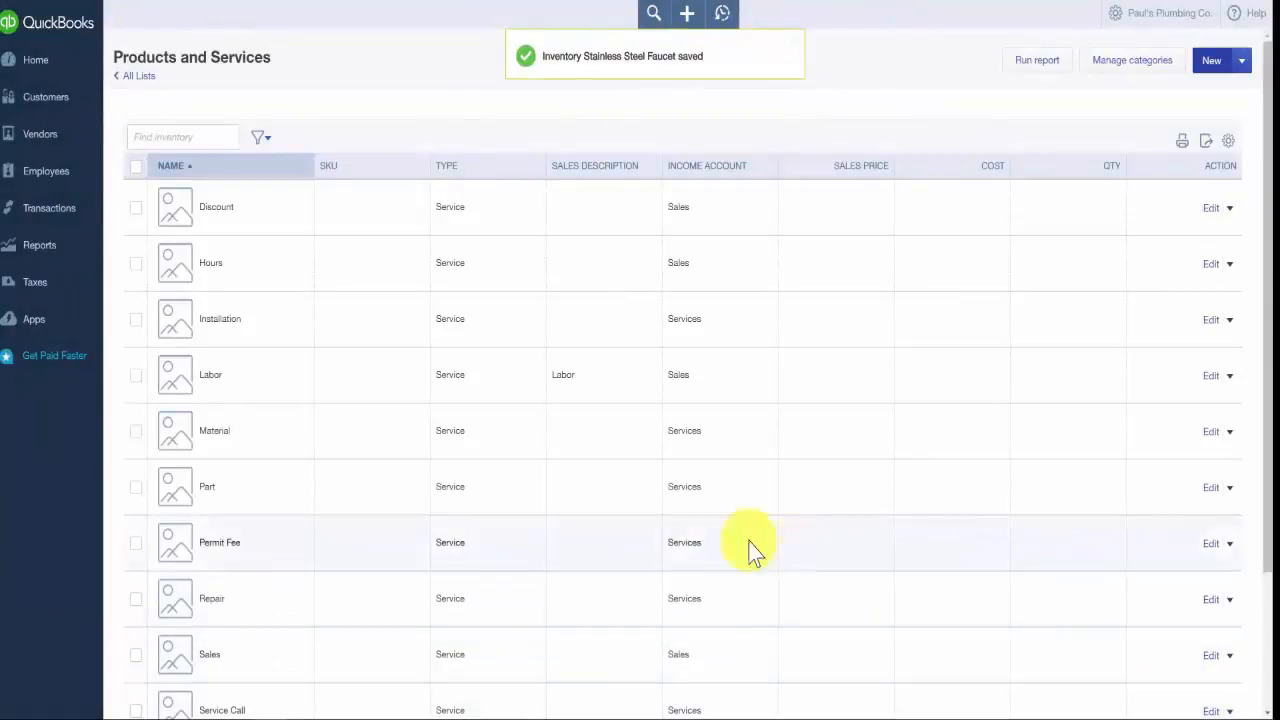
- Start another new item in the Products and Services list, using the Non-inventory type
scroll(250, 632, "down", 2)
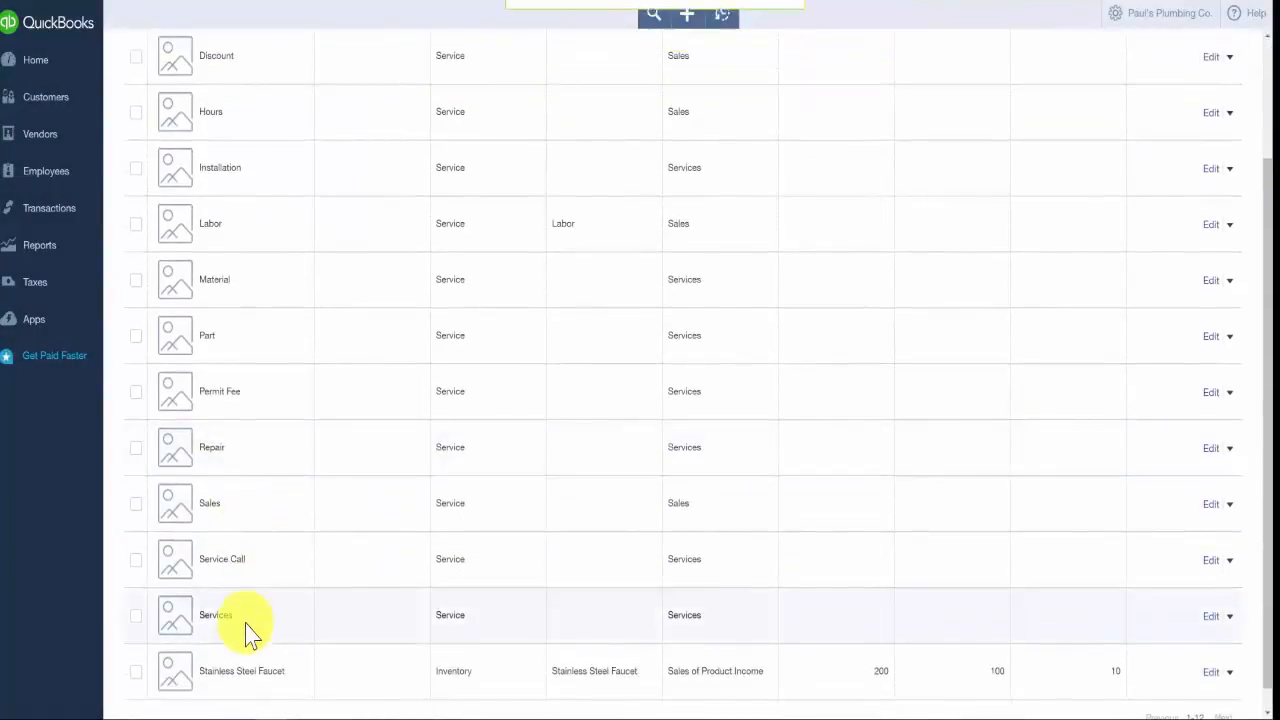
scroll(247, 634, "down", 1)
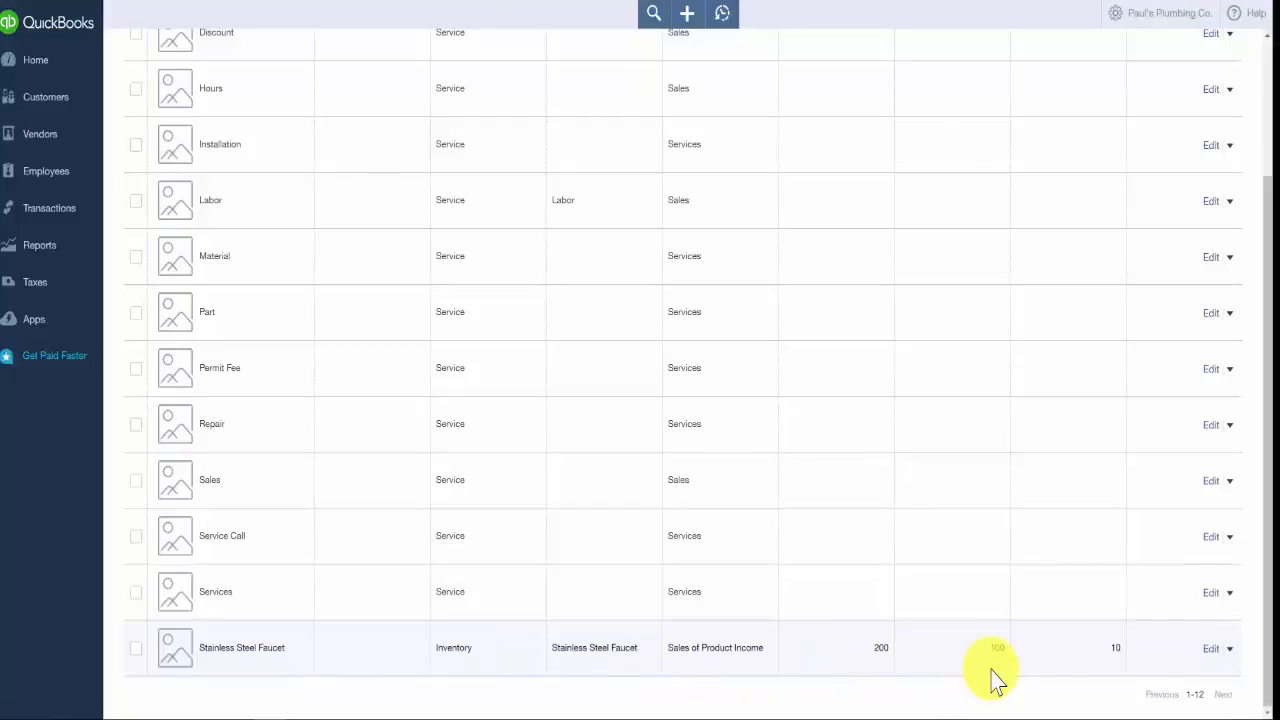
scroll(1000, 660, "up", 3)
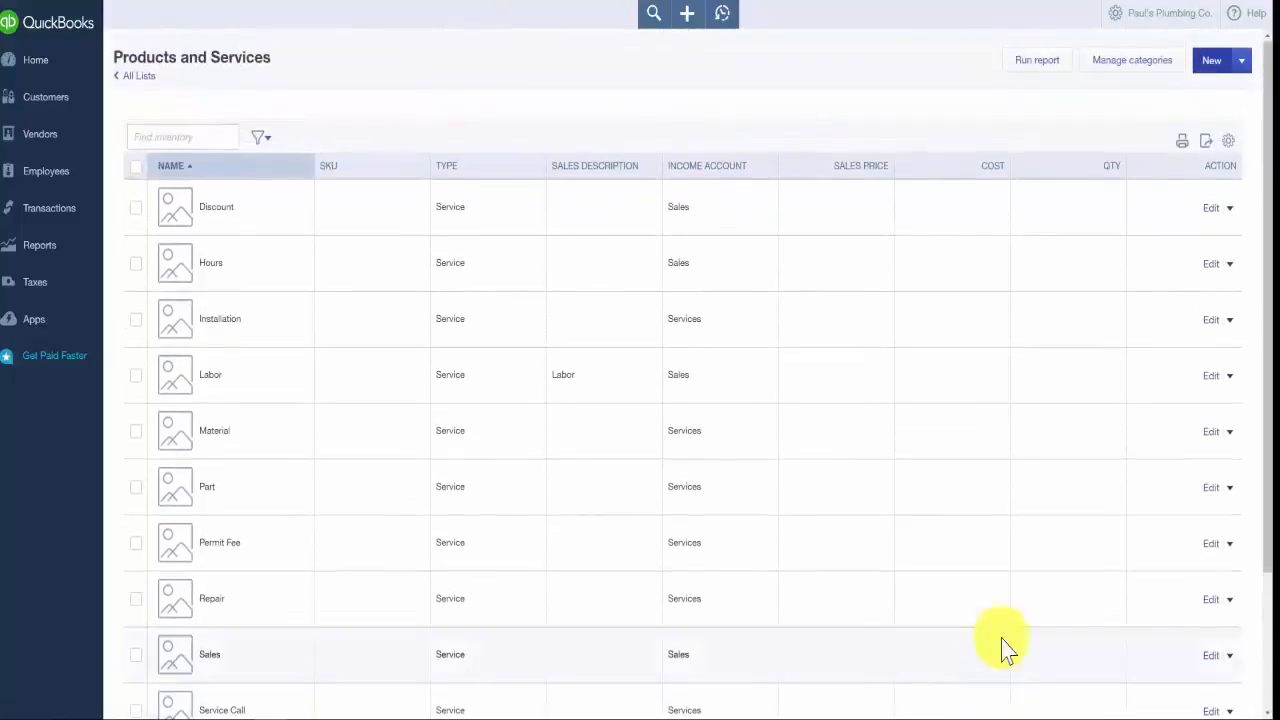
left_click(1211, 60)
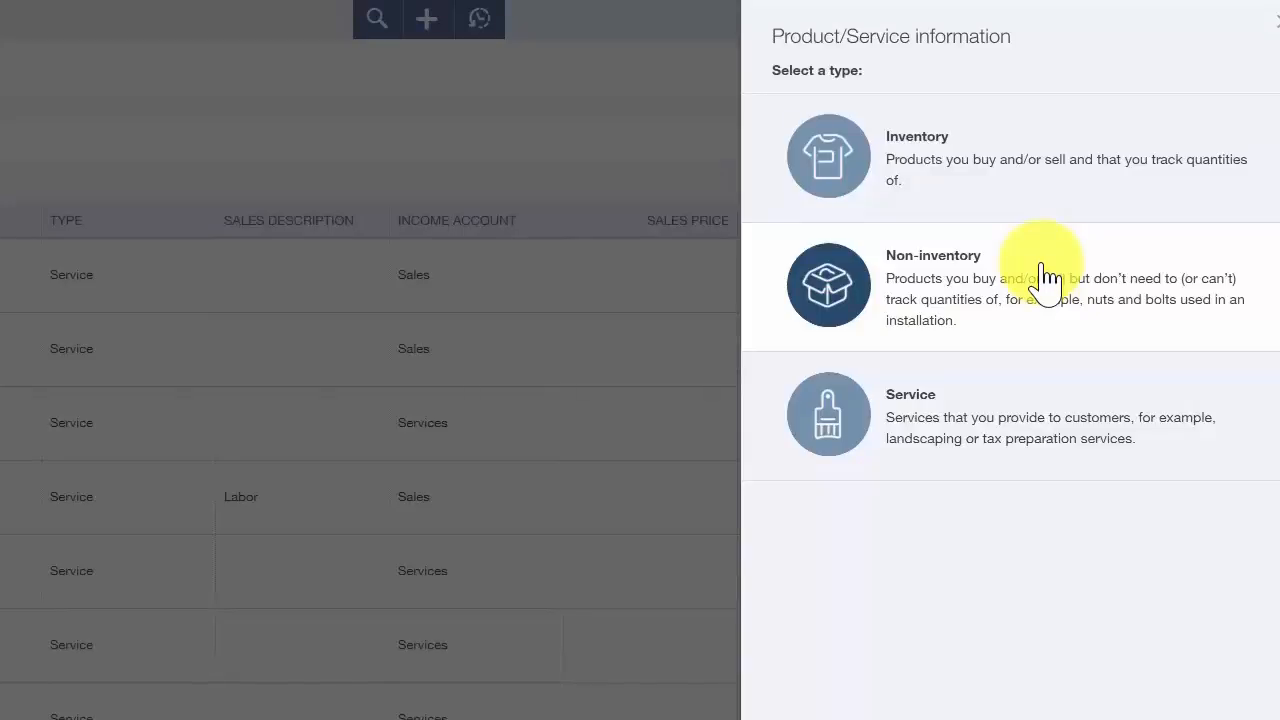
left_click(1045, 278)
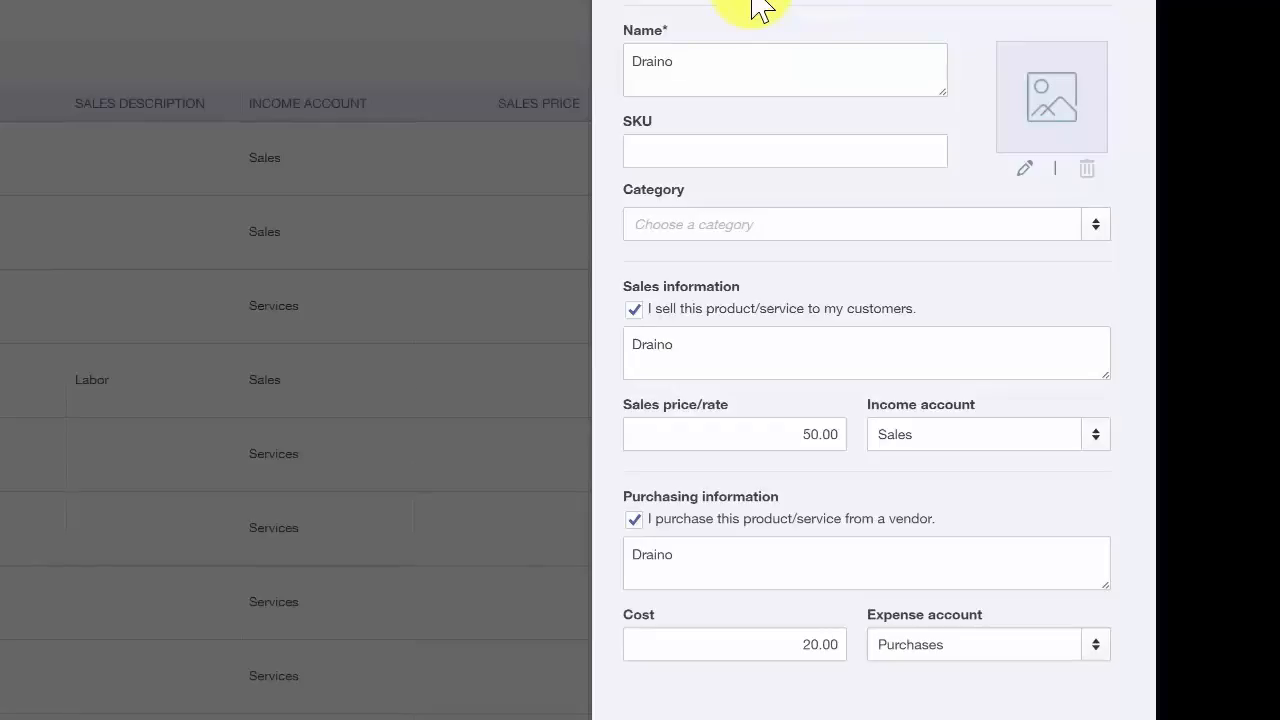
- Review the name, sales description and purchasing description of the Draino non-inventory item
double_click(668, 62)
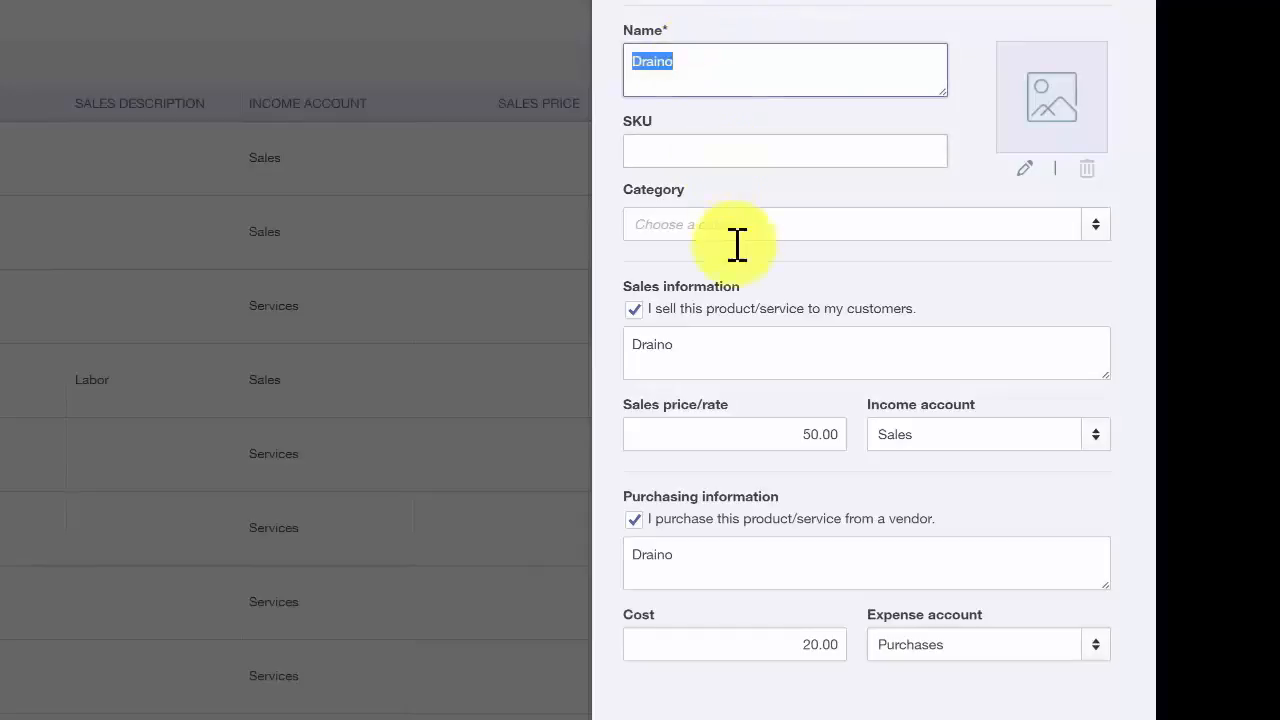
double_click(746, 345)
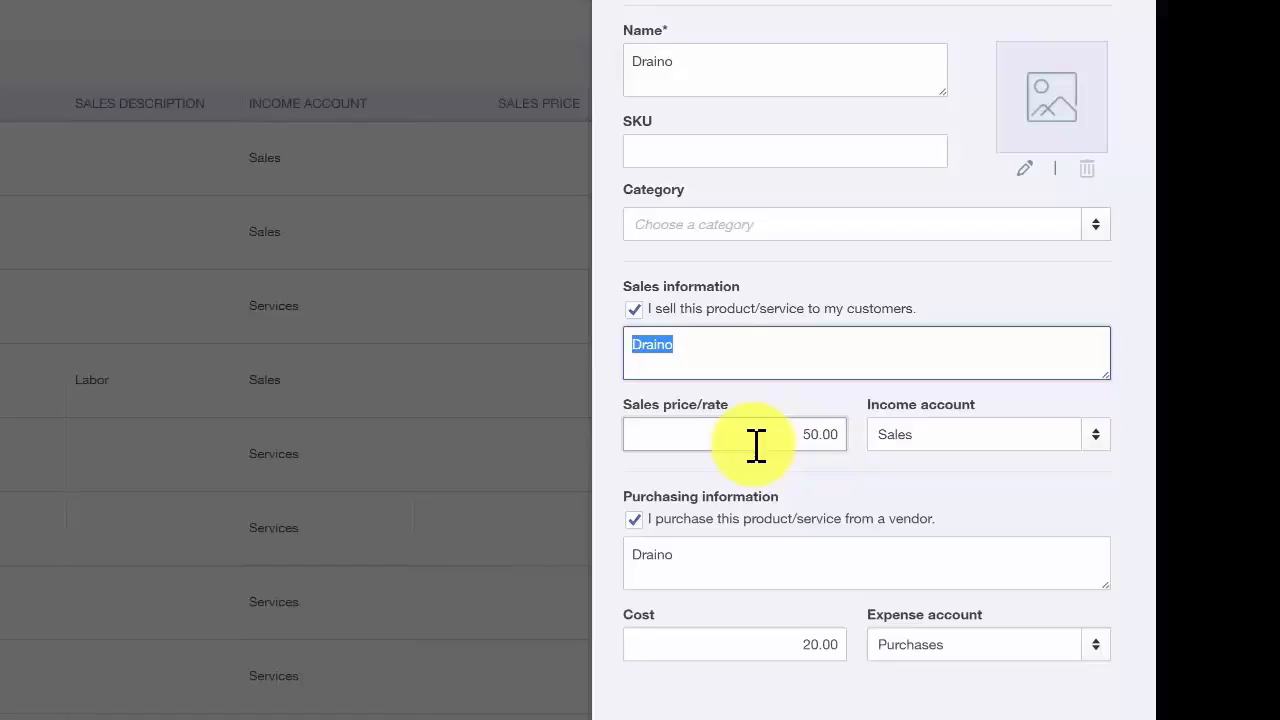
left_click(766, 560)
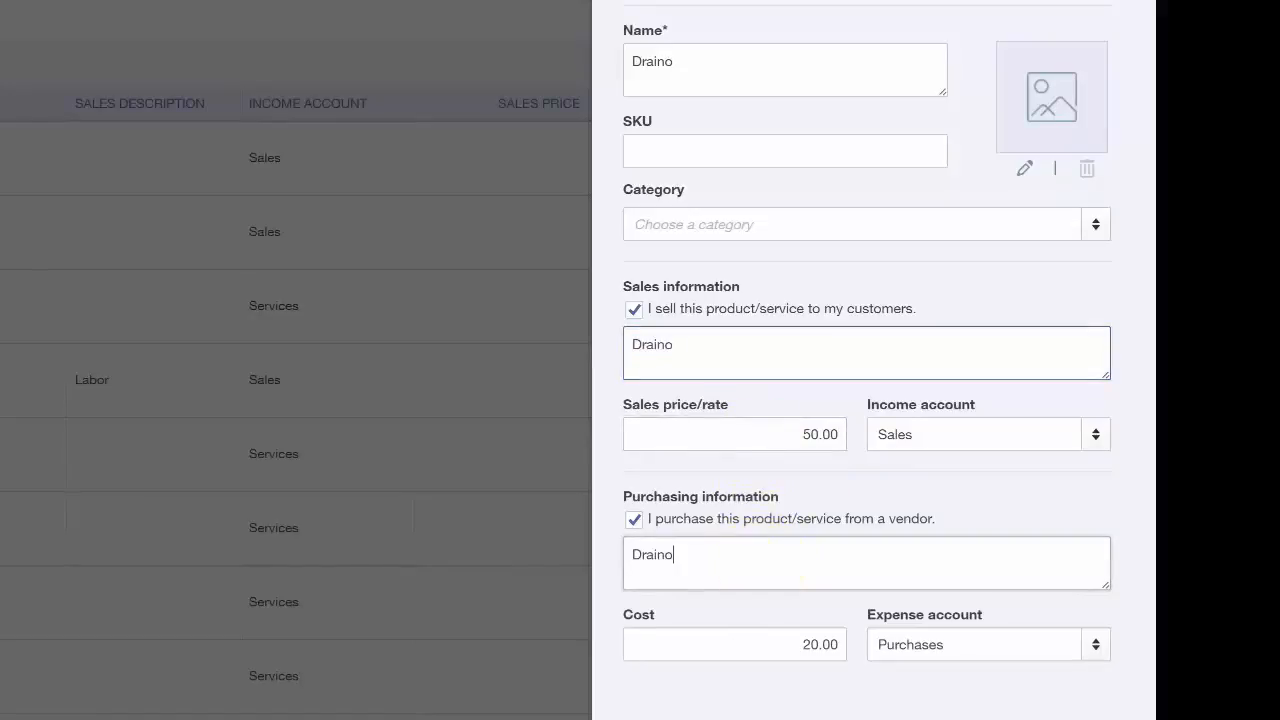
- Look through the expense account options, keep Purchases for the Draino item, and save the non-inventory item
left_click(971, 640)
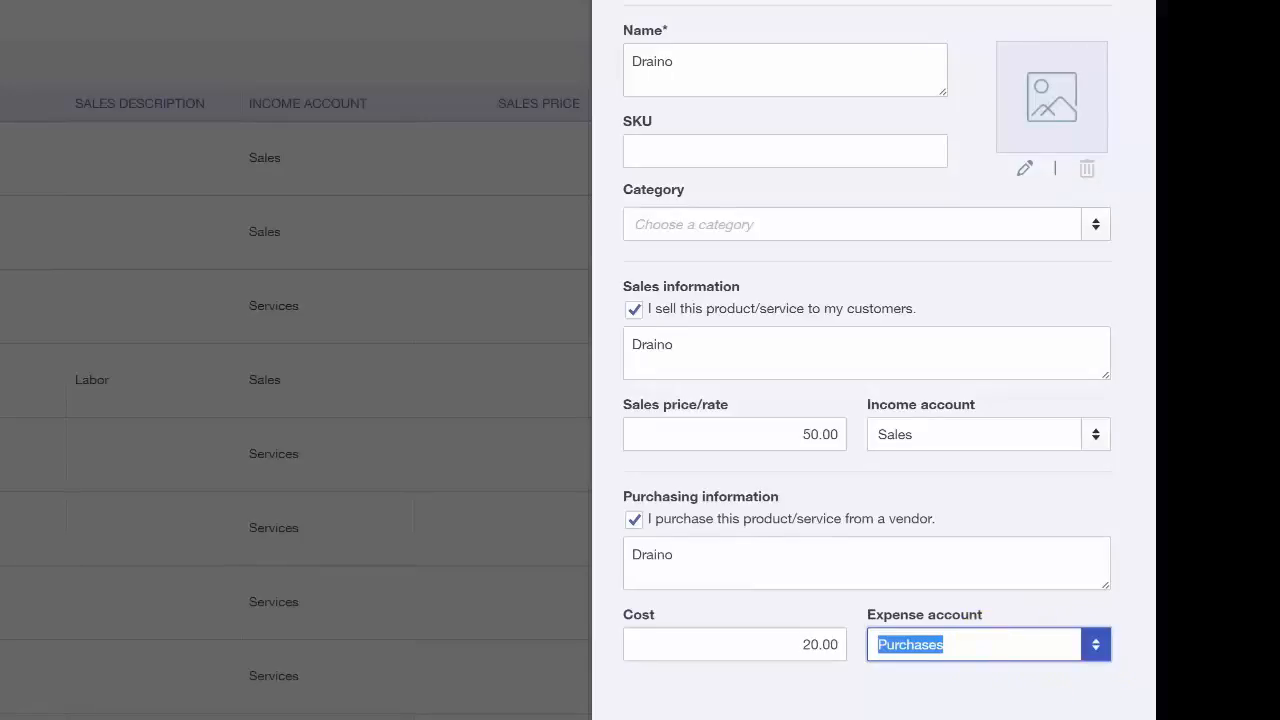
left_click(1095, 648)
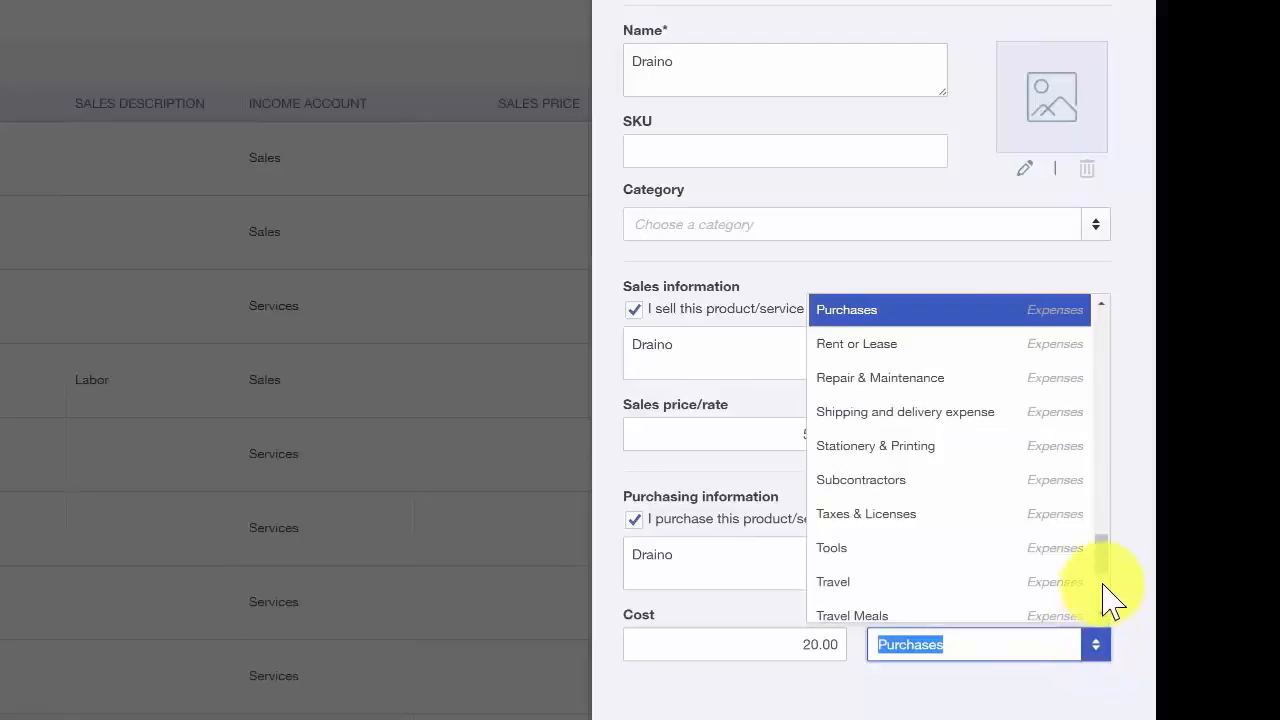
left_click_drag(1102, 572, 1006, 648)
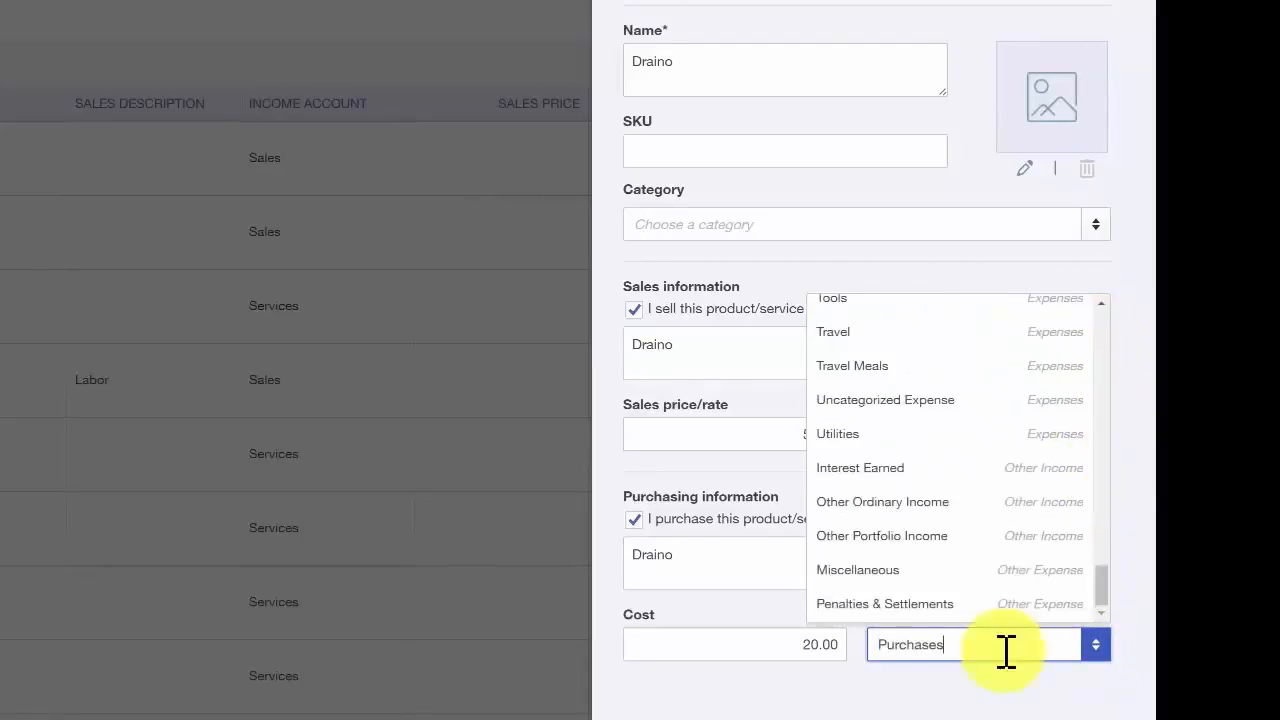
left_click(995, 712)
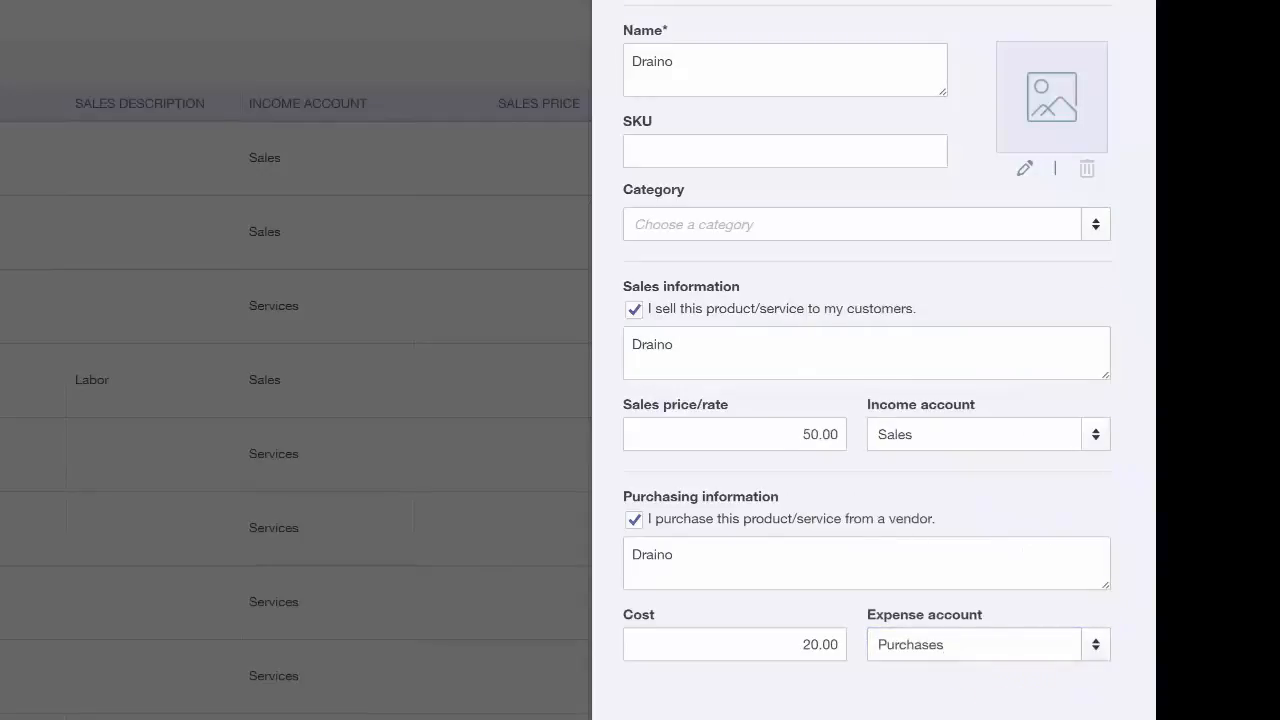
left_click(999, 648)
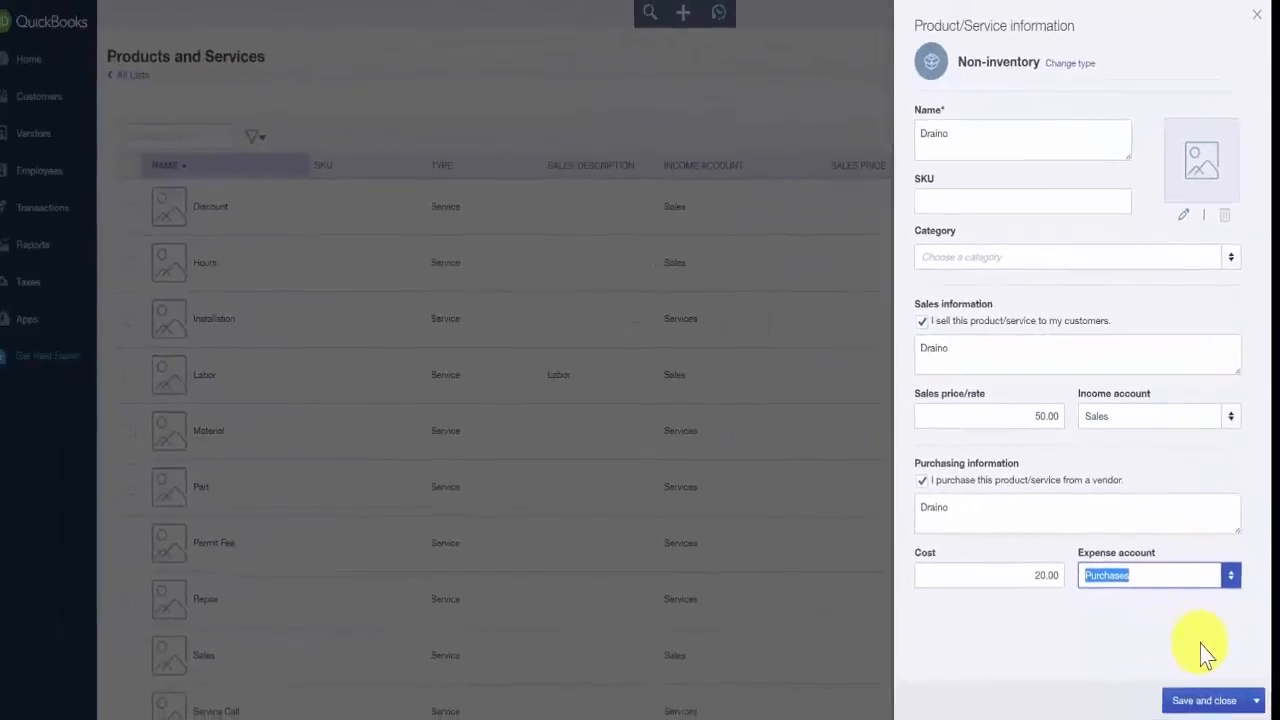
left_click(1203, 703)
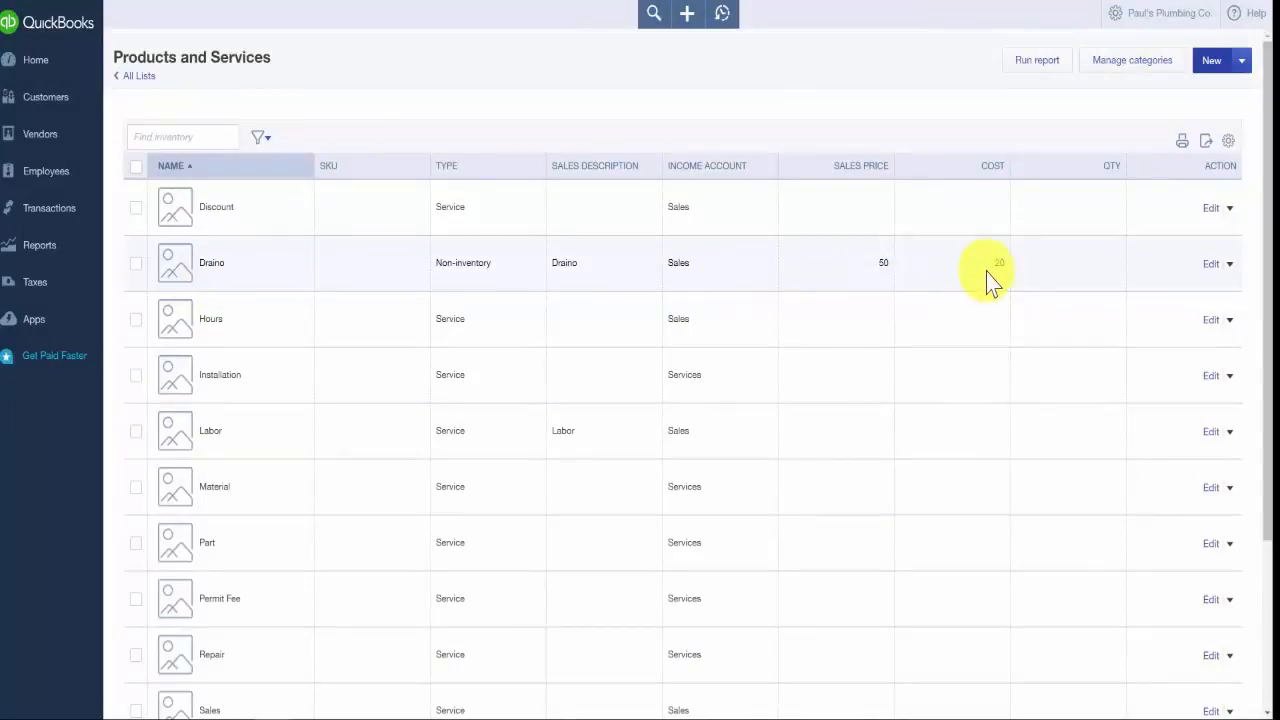
- Start a new Service item named "Plumbing Services" with sales description "Kitchen and Bathroom Faucet Replacement" and a sales price of 500.00
left_click(1211, 60)
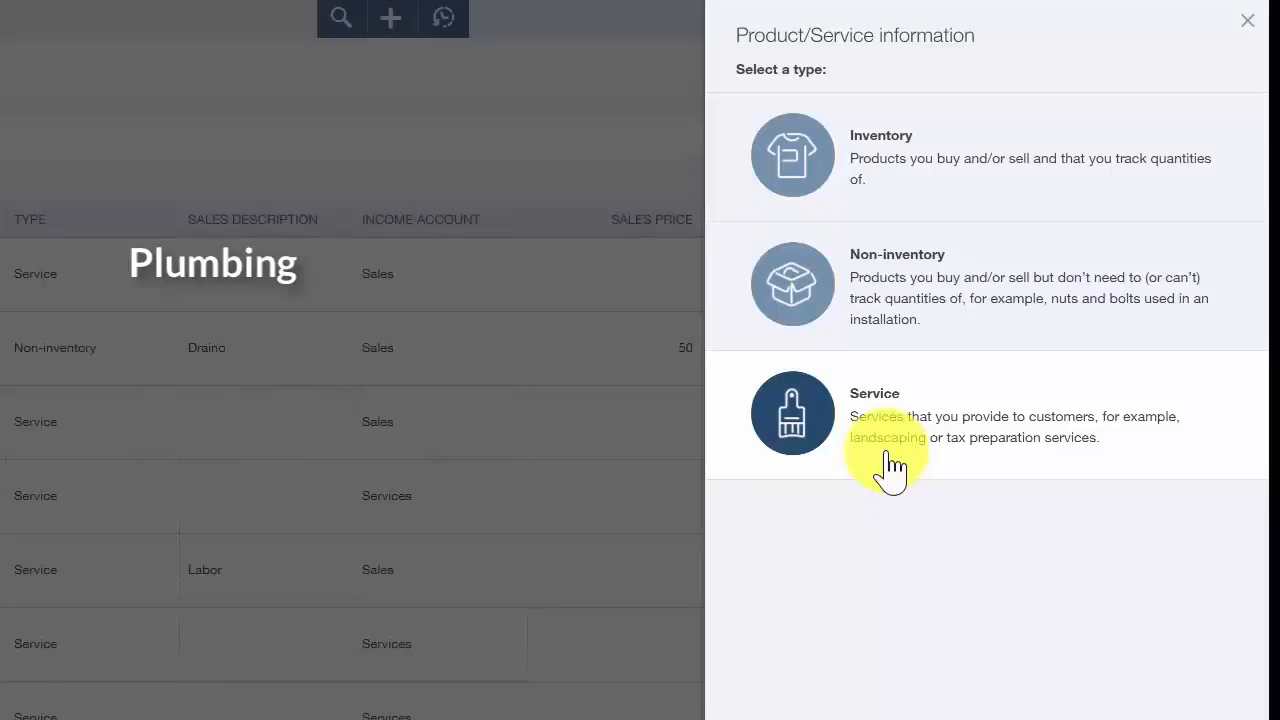
left_click(888, 462)
type("Plumbing")
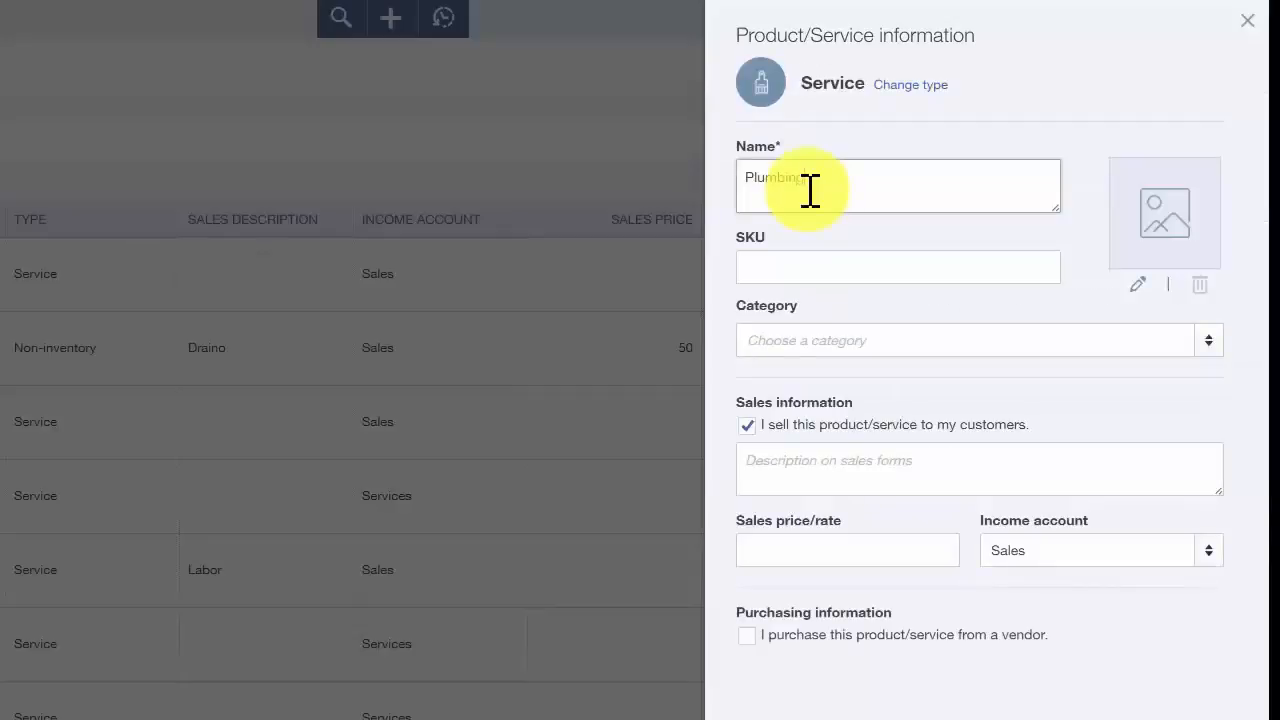
type(" Services")
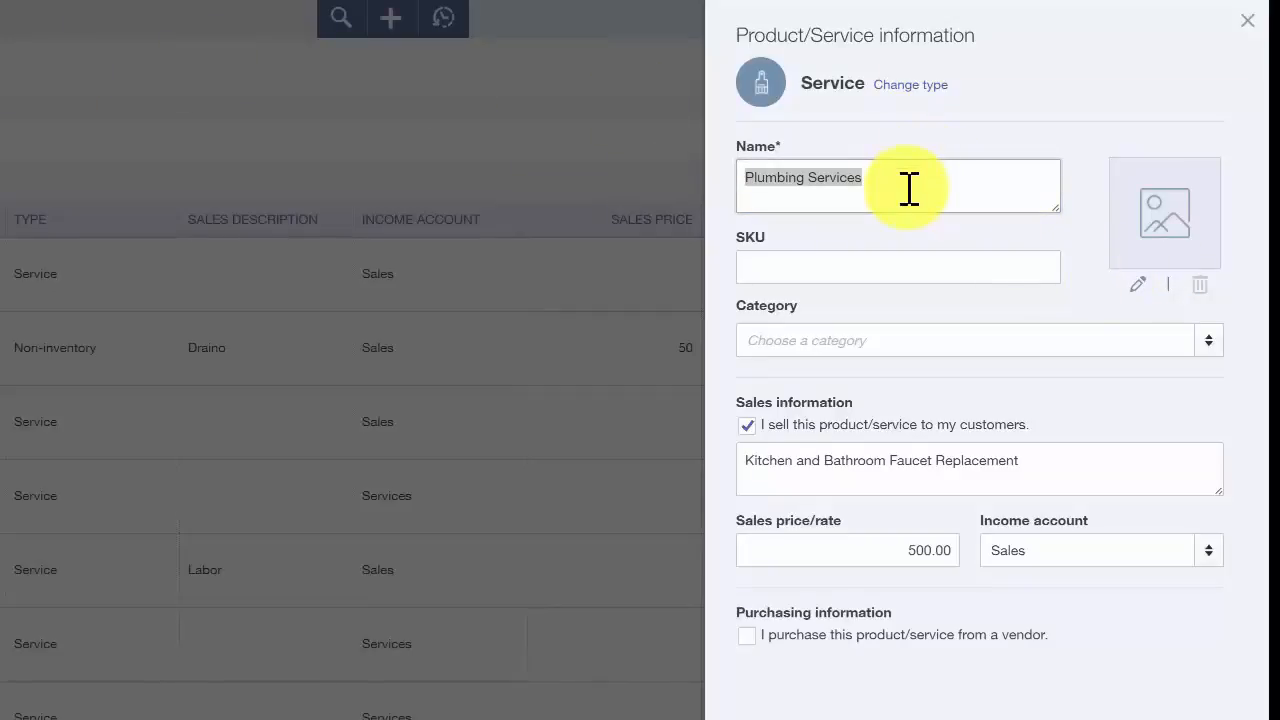
- Check the service's sales description and rate, keep Sales as the income account, and save the service item
left_click_drag(1019, 460, 734, 474)
left_click(1071, 467)
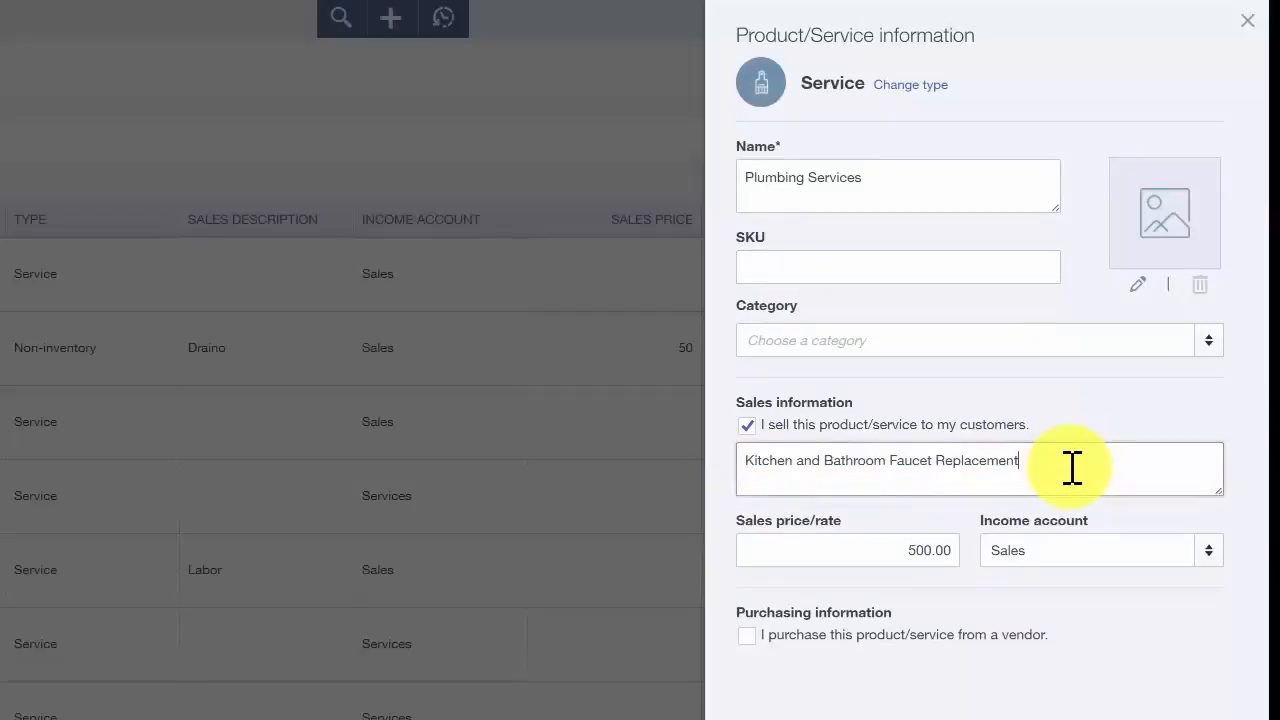
left_click(894, 556)
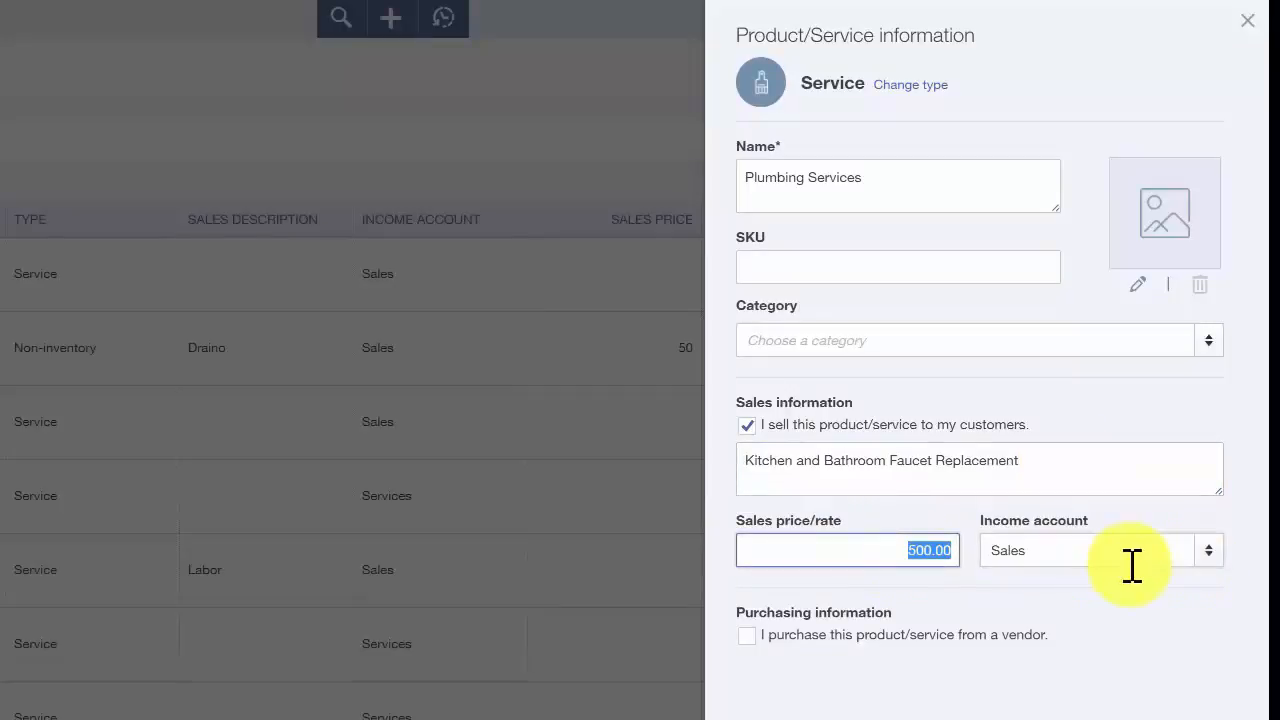
left_click(1060, 556)
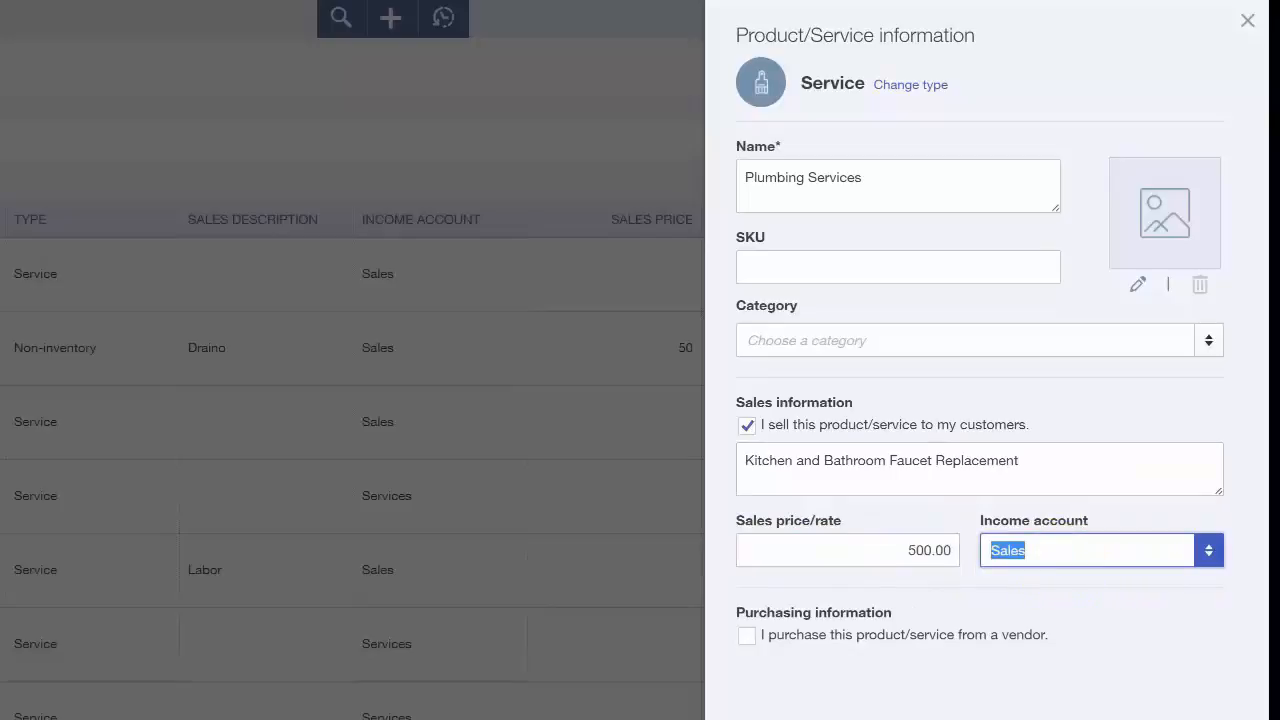
left_click(1208, 551)
left_click(1208, 551)
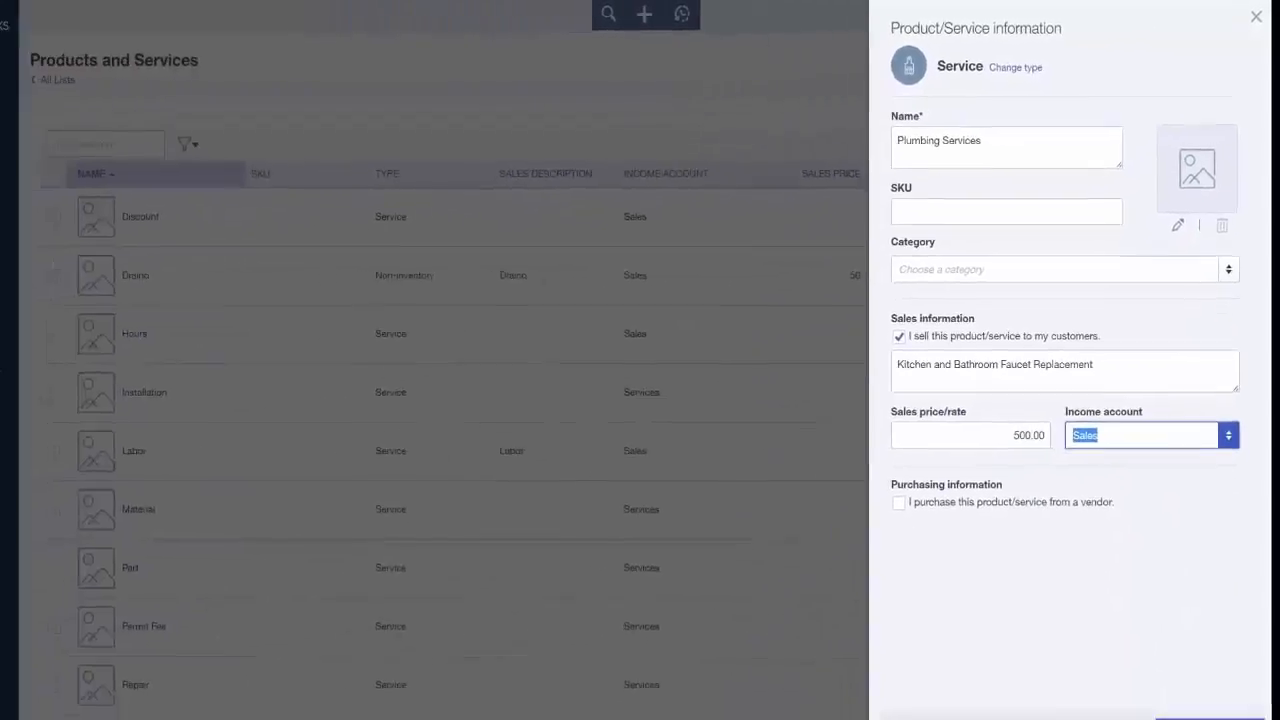
left_click(1210, 699)
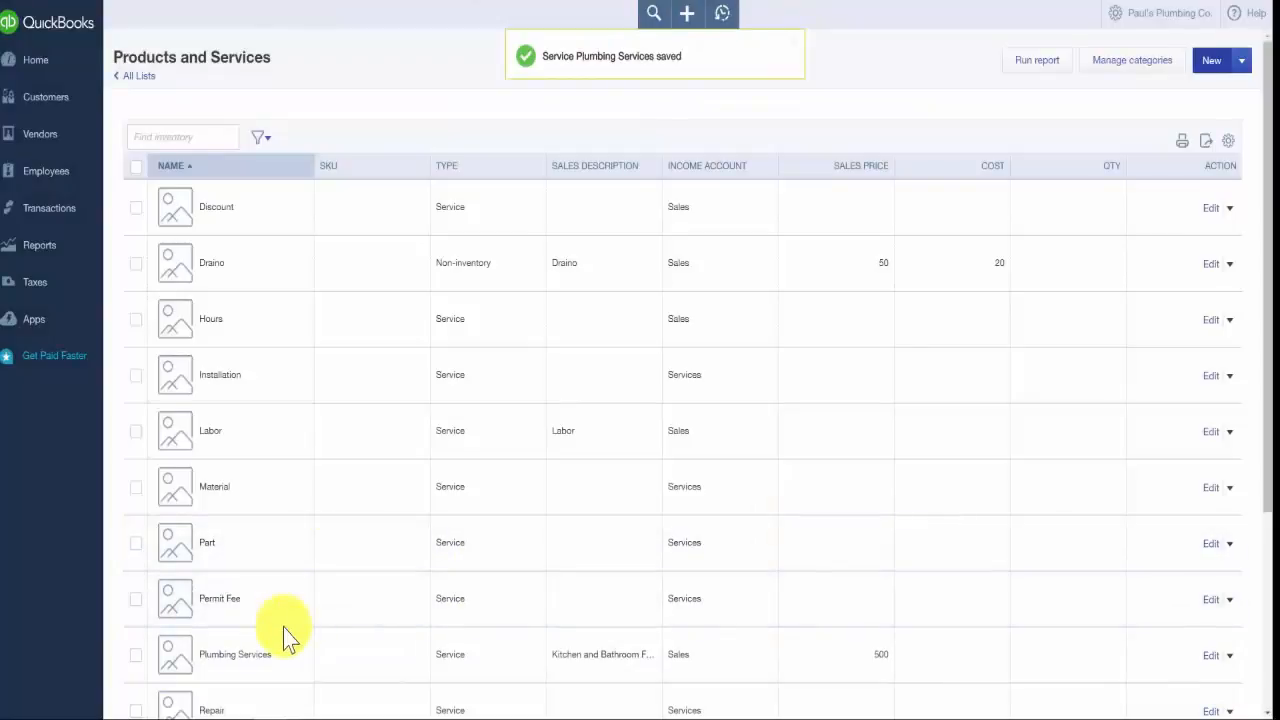
- Check the new items in the Products and Services list and run the Product/Service List report
scroll(286, 634, "down", 2)
scroll(286, 634, "down", 1)
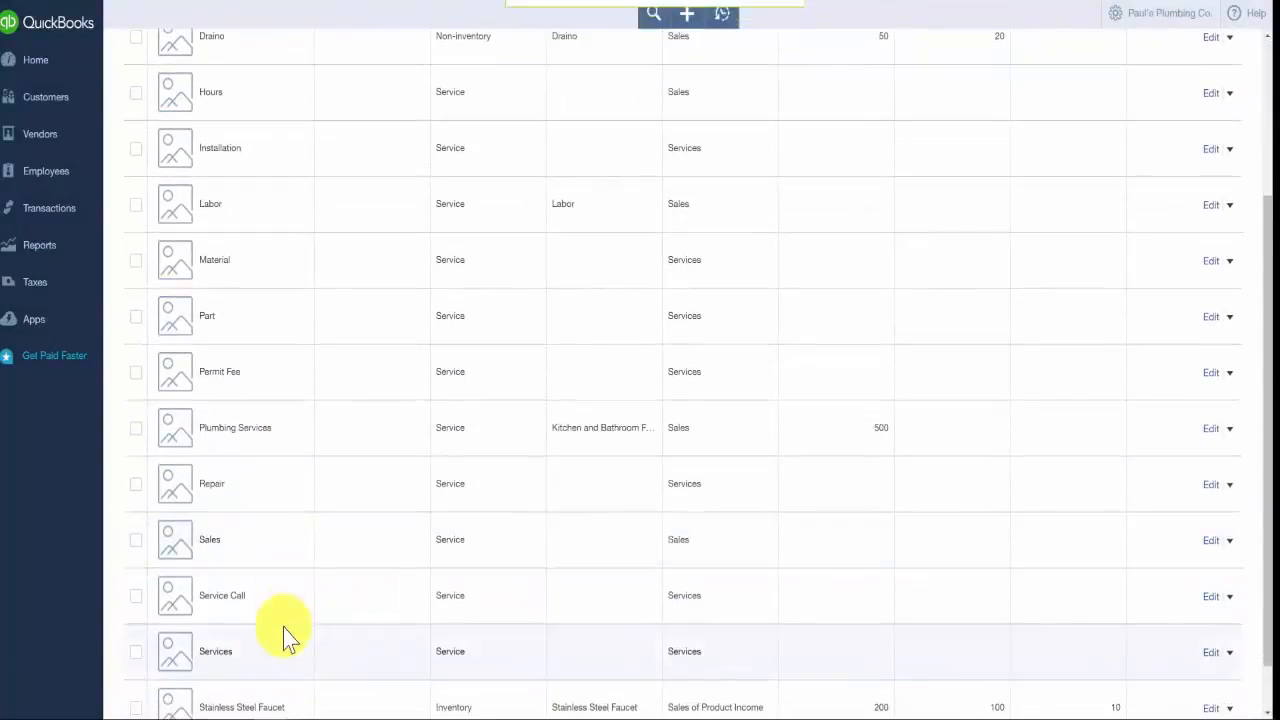
scroll(280, 480, "down", 1)
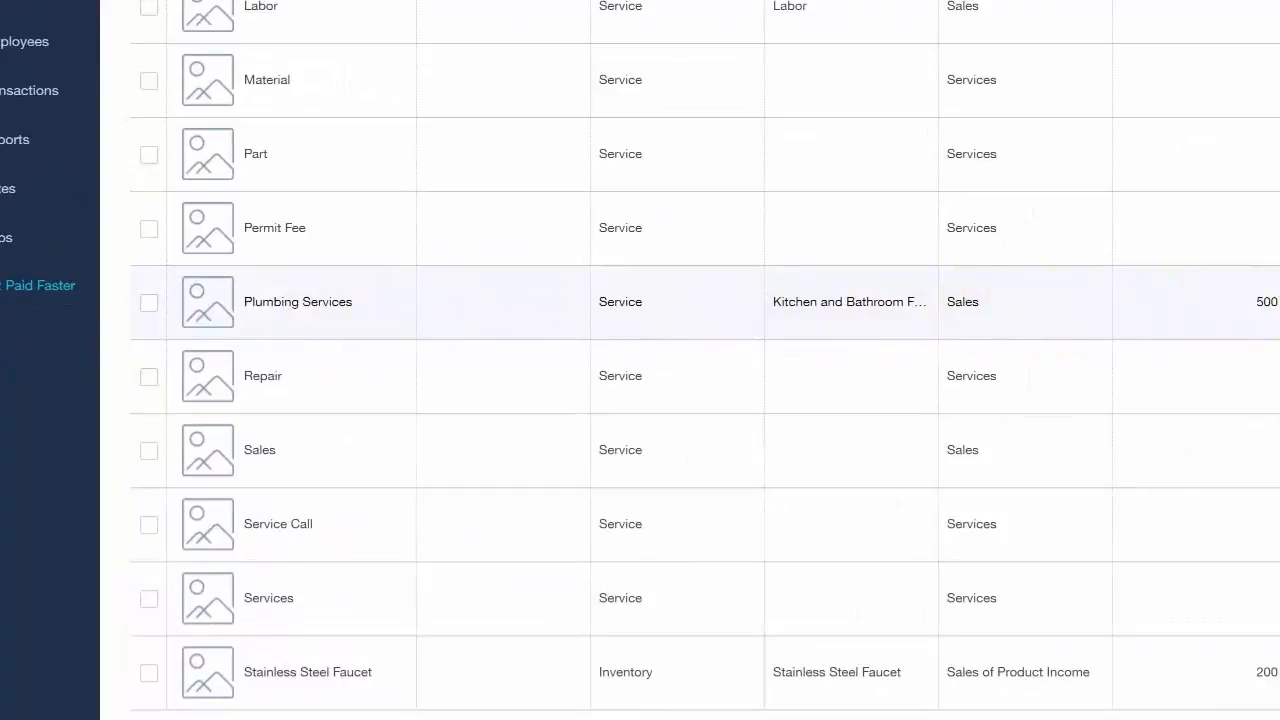
scroll(815, 380, "up", 2)
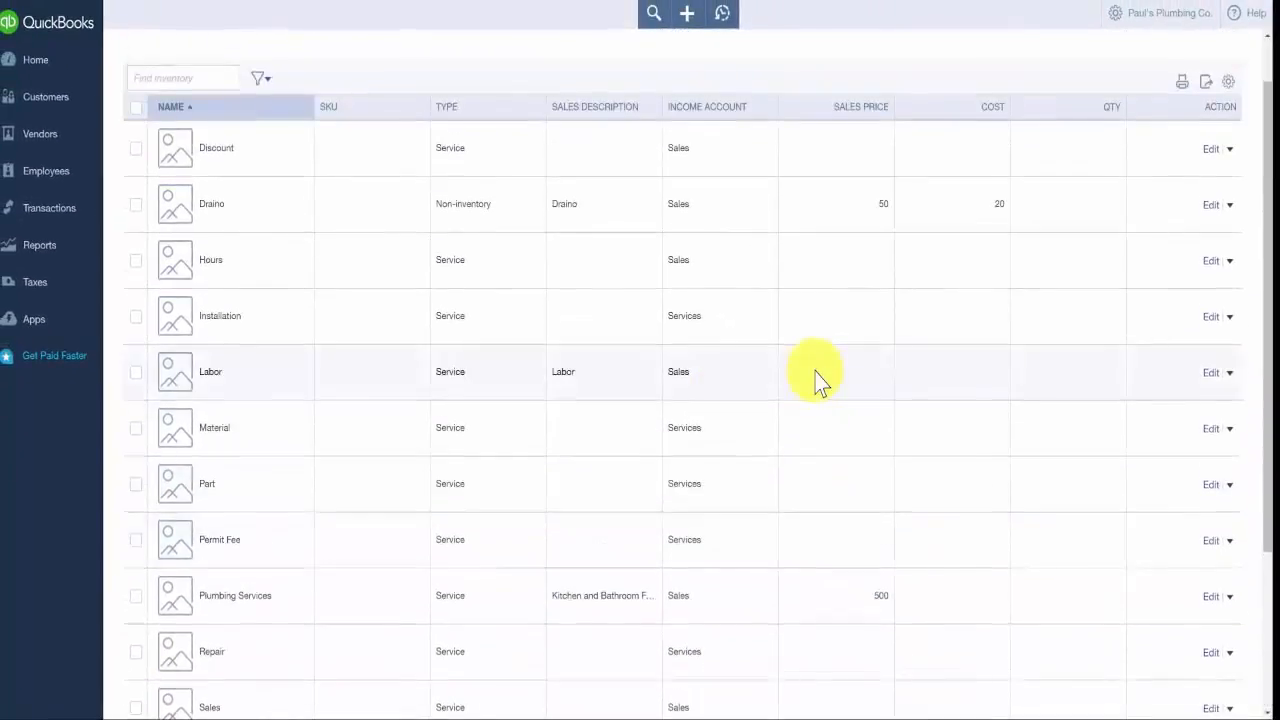
scroll(815, 380, "up", 1)
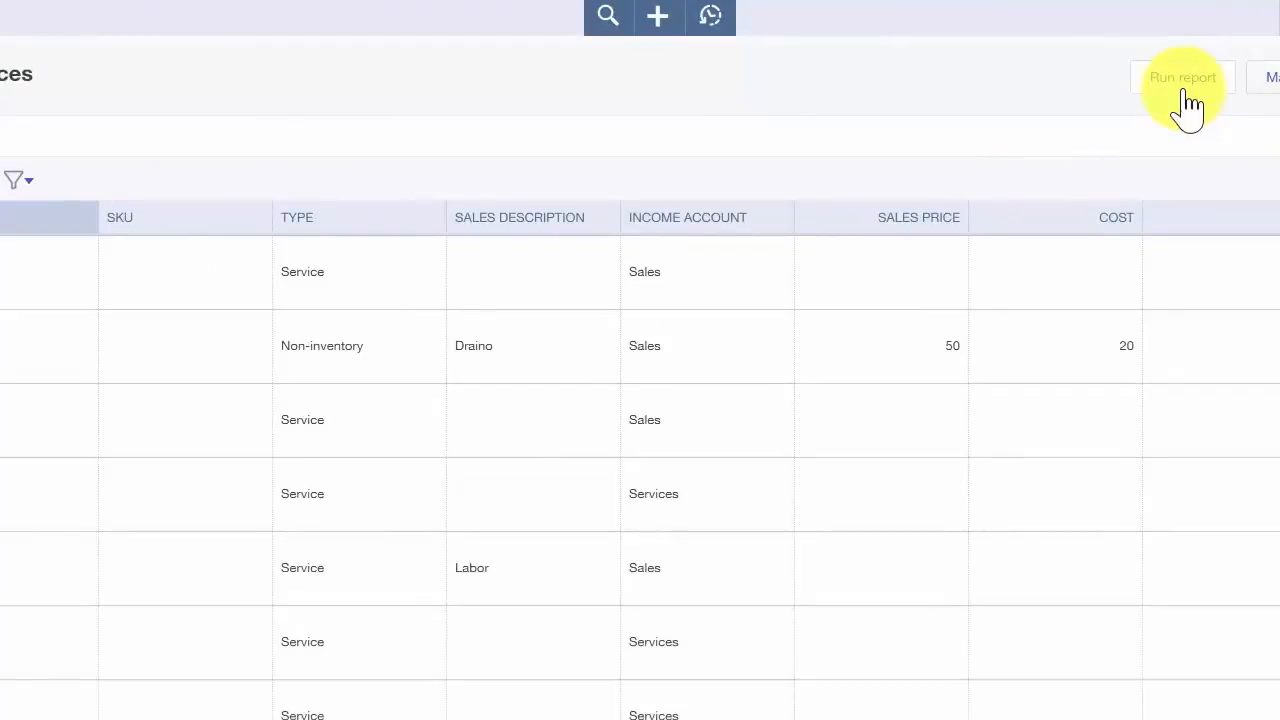
left_click(1185, 80)
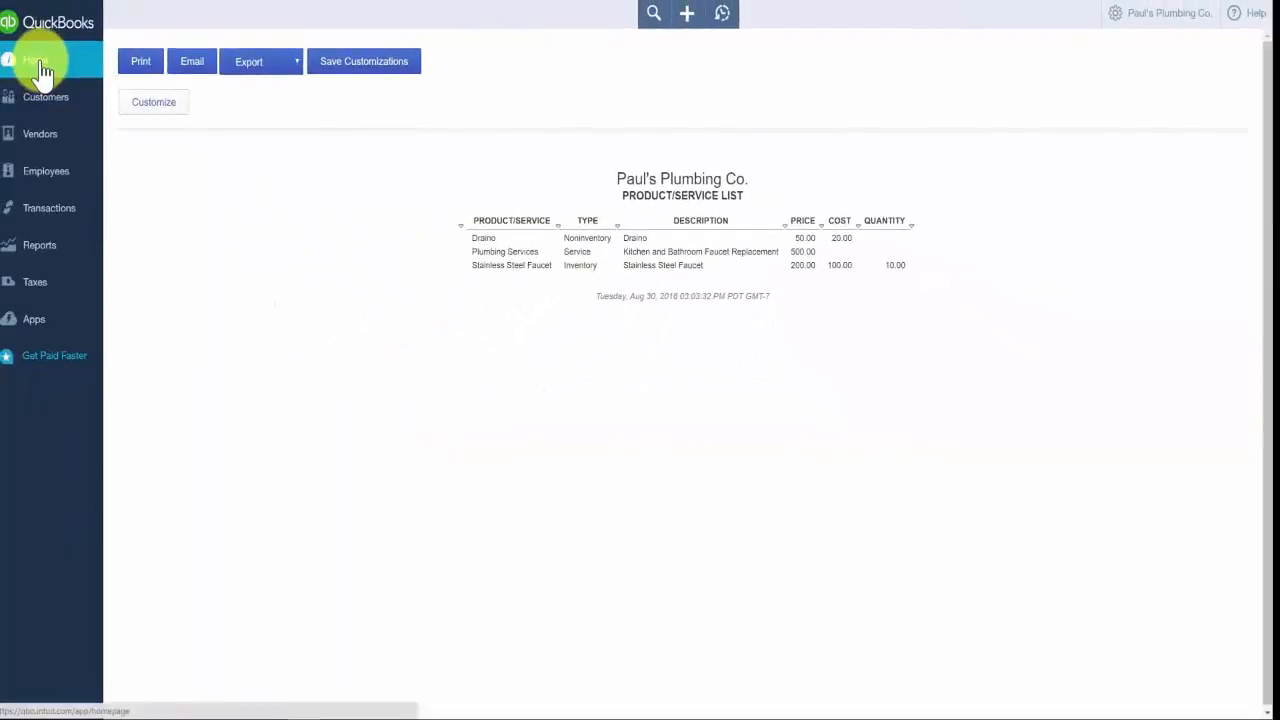
- Return to the home page, reopen the Products and Services list, and open the Draino item for editing
left_click(40, 64)
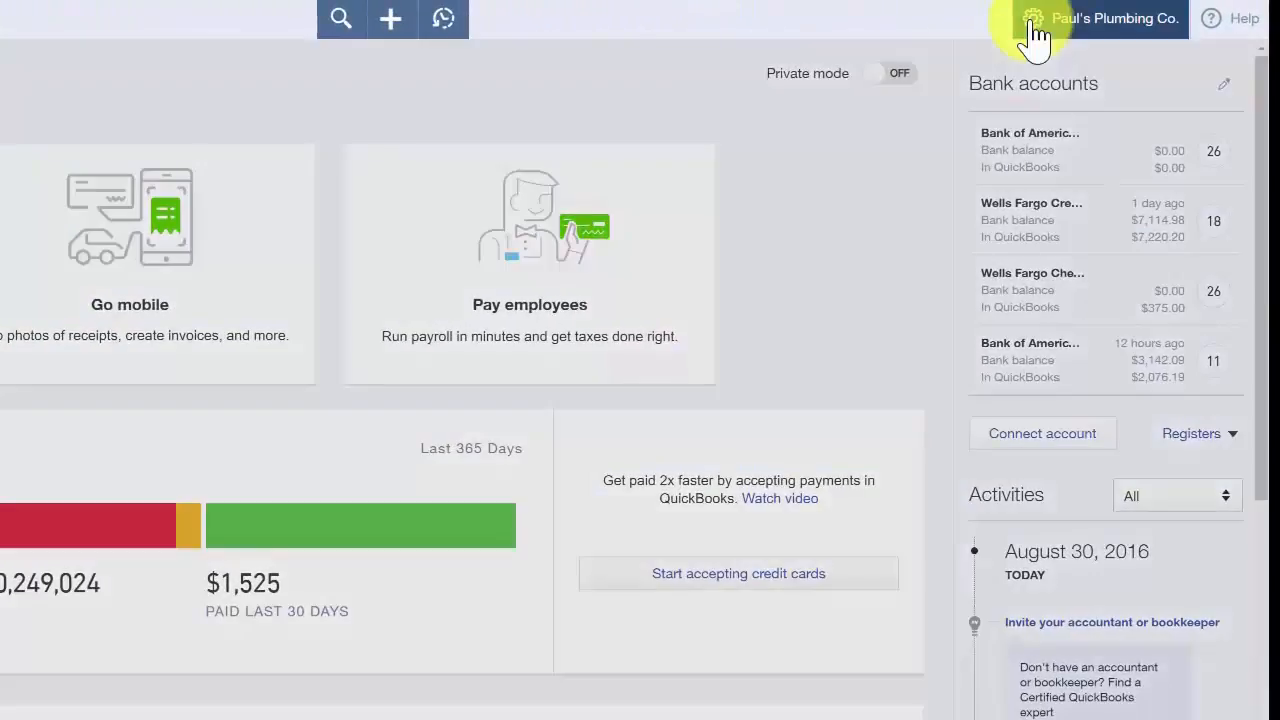
left_click(1028, 24)
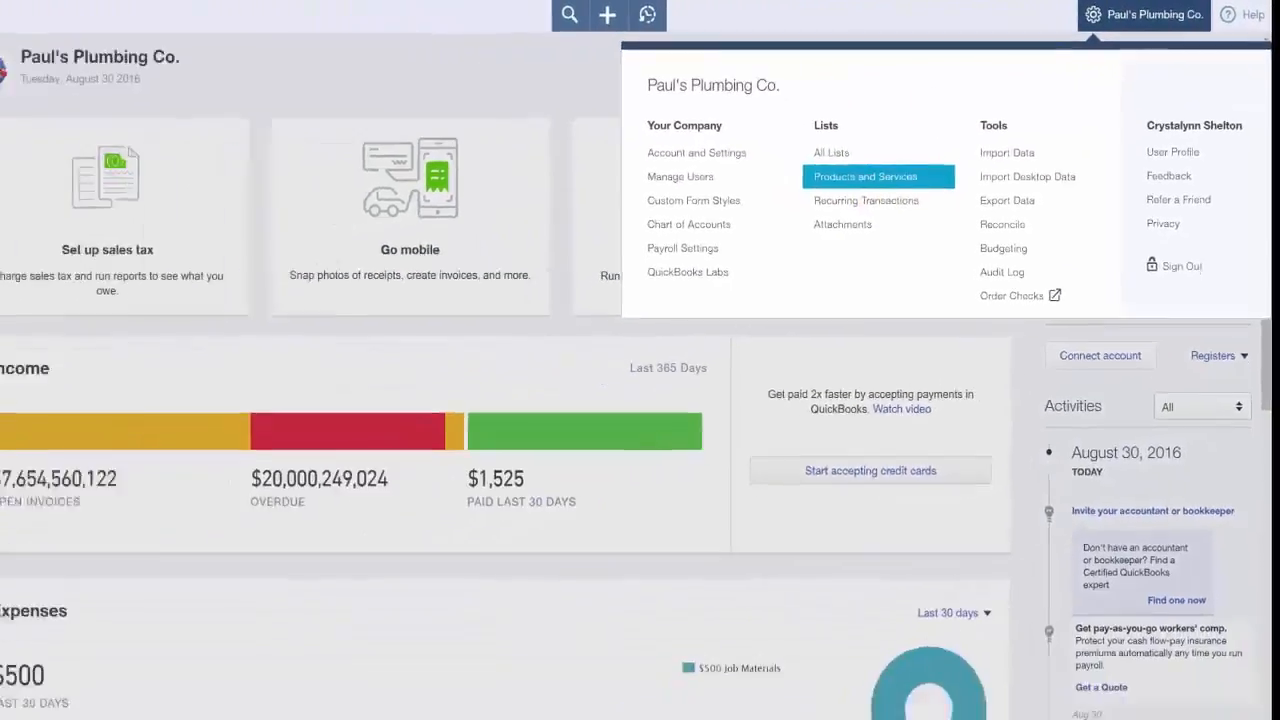
left_click(758, 222)
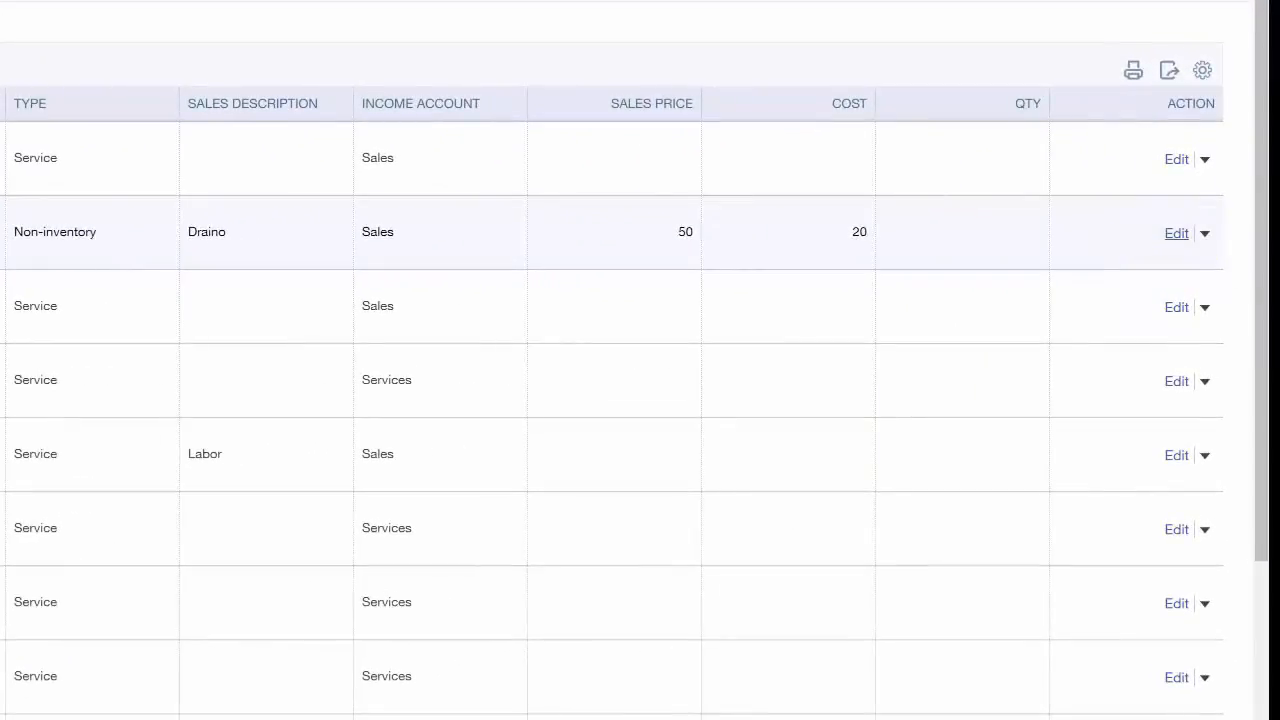
left_click(1176, 233)
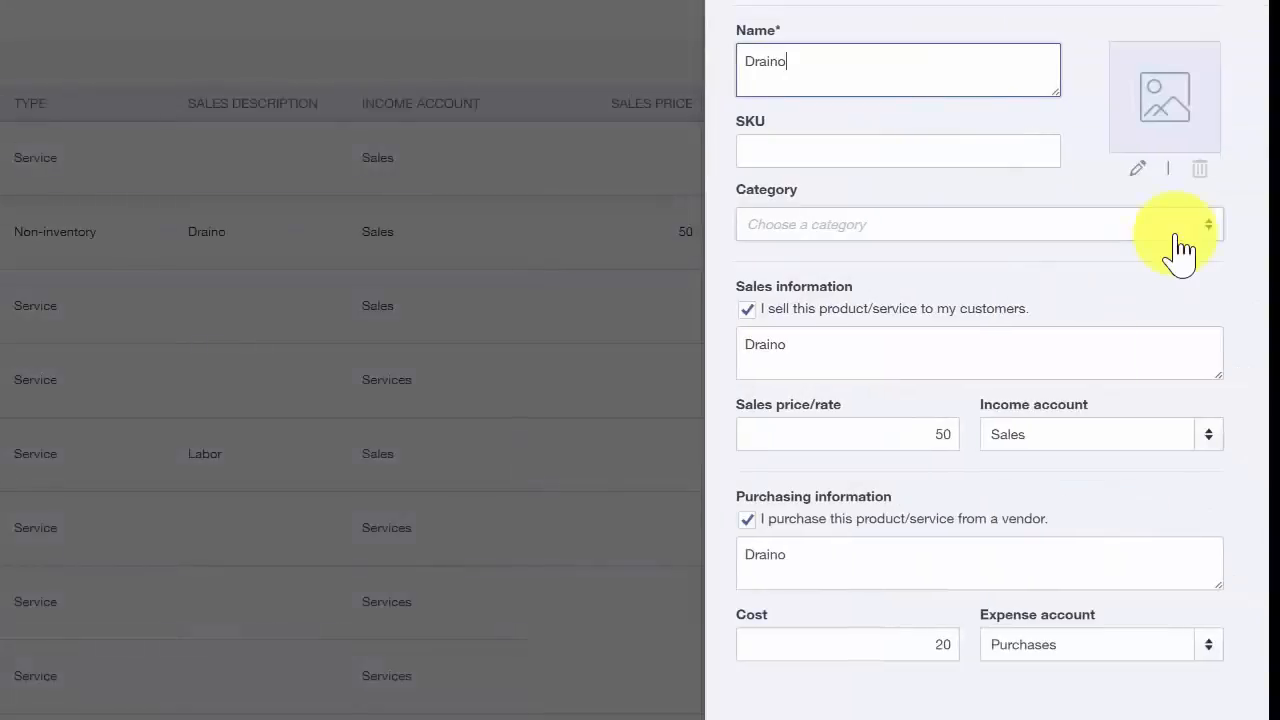